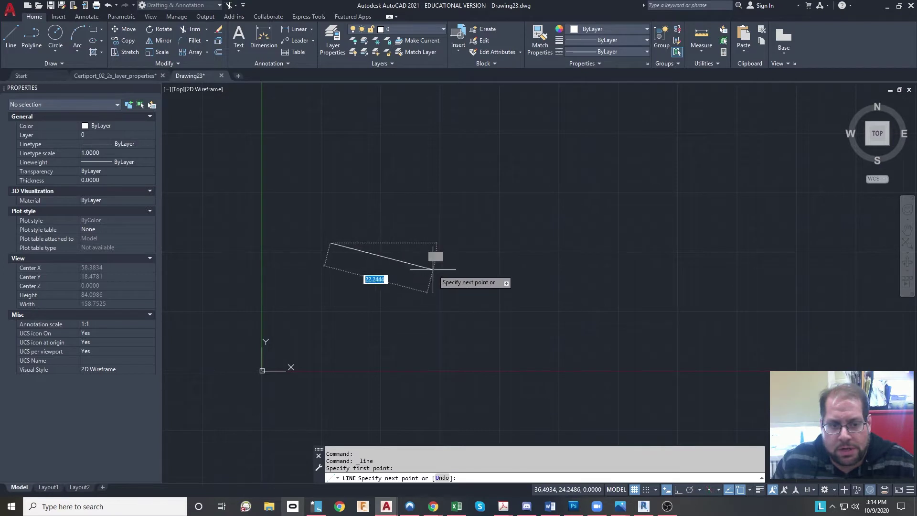
# Step: Turn Ortho on and draw a square corner from a horizontal line about 14 units long and a vertical line down from its right end
pyautogui.press('F8')
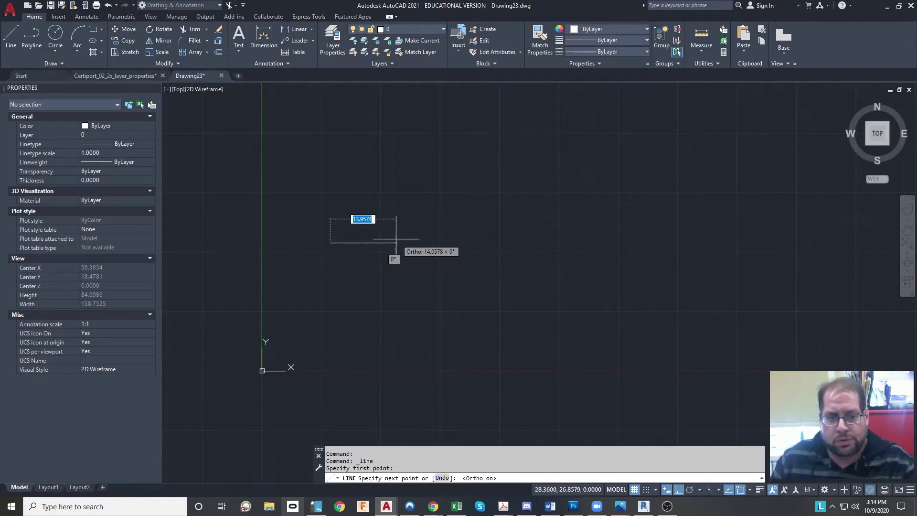
pyautogui.click(396, 246)
pyautogui.click(412, 306)
pyautogui.press('Return')
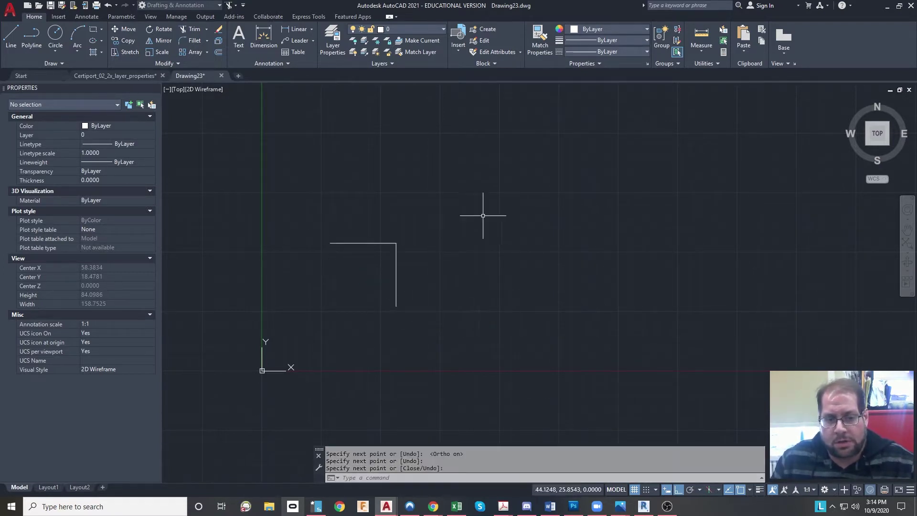
# Step: Draw a second, larger square corner up and right of the first, with a 20-unit vertical line descending from its right end
pyautogui.press('Return')
pyautogui.click(450, 203)
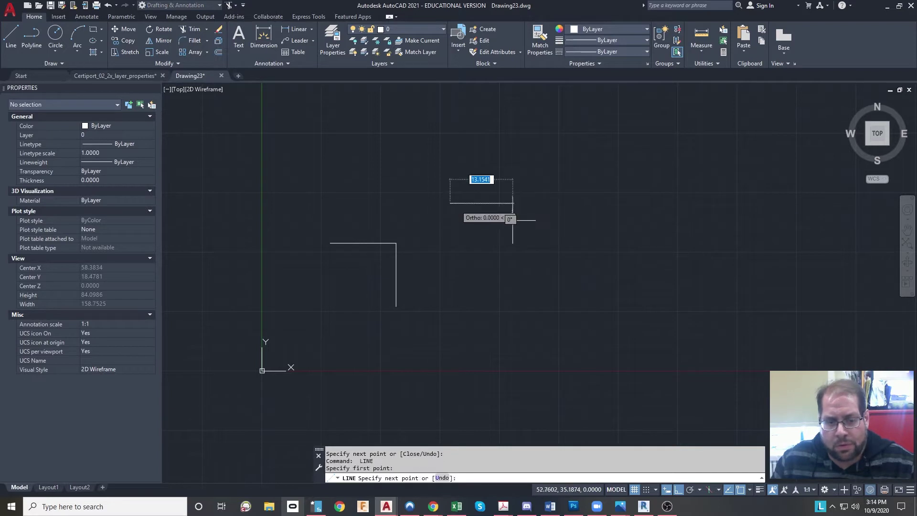
pyautogui.click(536, 203)
pyautogui.write('20')
pyautogui.press('Return')
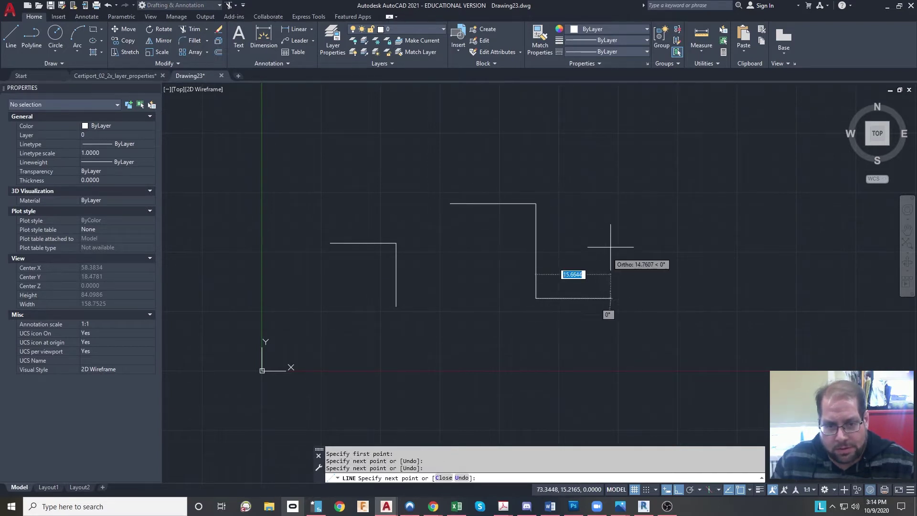
pyautogui.press('Return')
# Step: Draw a third, taller square corner up and right of the second, from a horizontal line and a vertical line going down
pyautogui.press('Return')
pyautogui.click(570, 151)
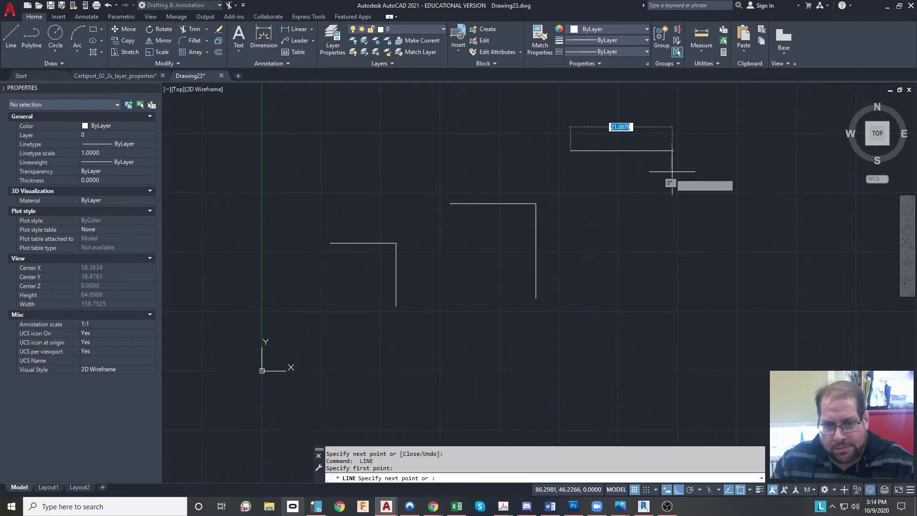
pyautogui.click(655, 275)
pyautogui.scroll(5, 691, 216)
pyautogui.moveTo(591, 265); pyautogui.dragTo(426, 327, button='middle')
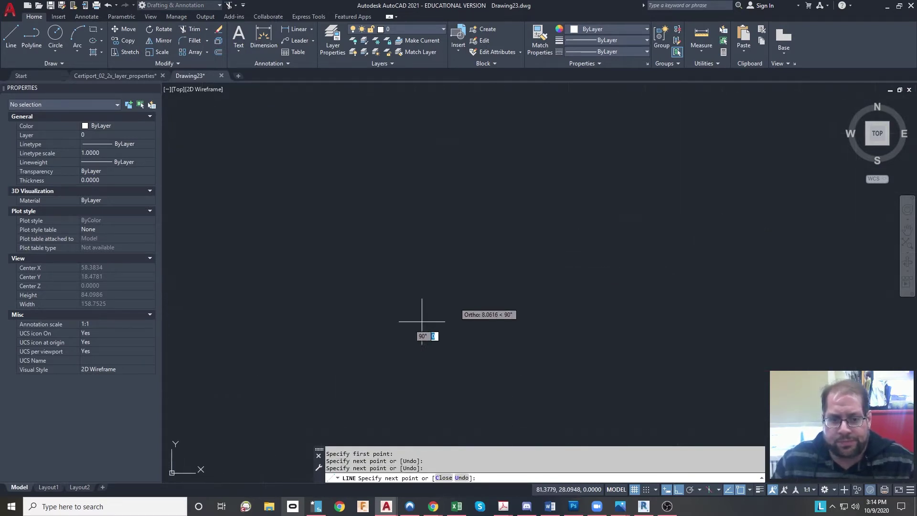
pyautogui.press('Escape')
pyautogui.press('Escape')
pyautogui.scroll(-10, 397, 328)
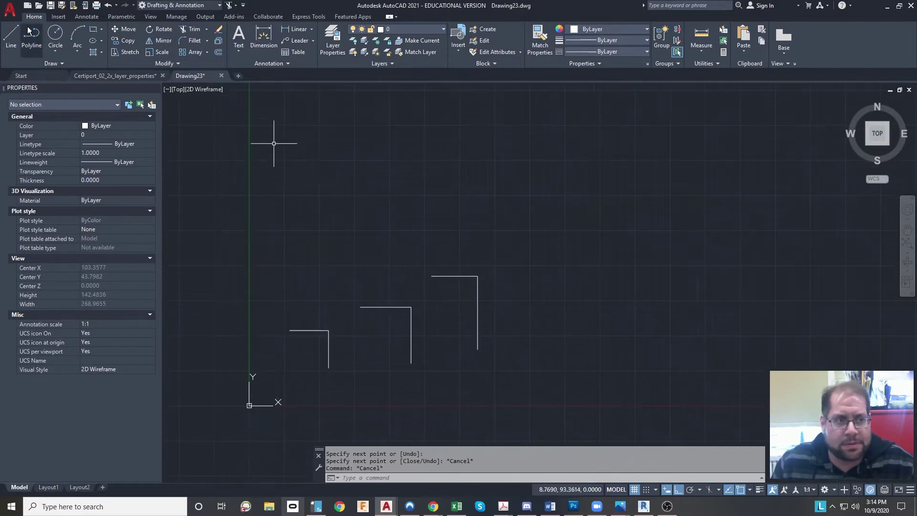
# Step: Turn Ortho off and draw a connected pair of lines right of the square corners: one sloping down at 40°, one going straight down
pyautogui.click(11, 36)
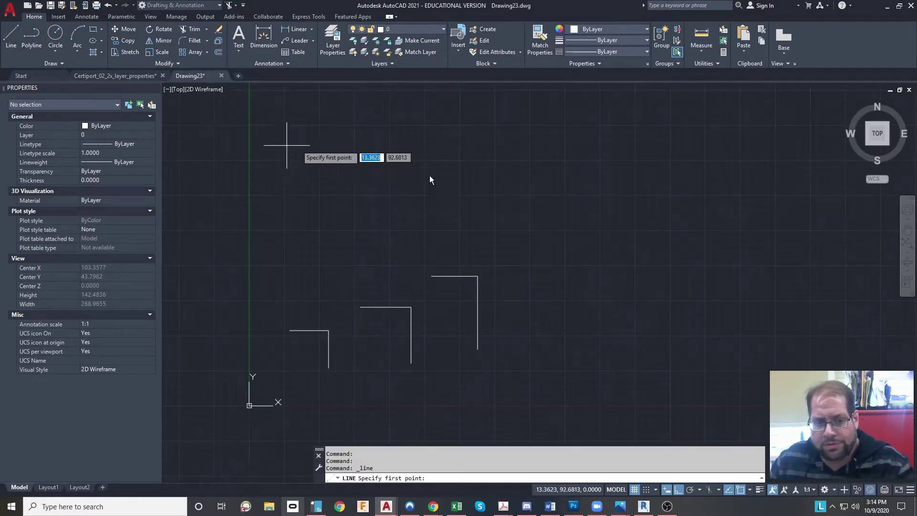
pyautogui.press('F8')
pyautogui.click(551, 215)
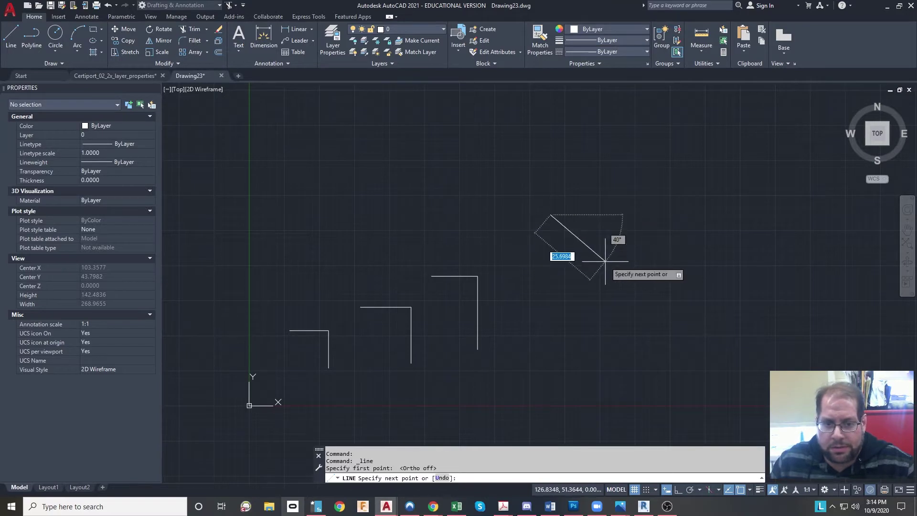
pyautogui.click(605, 261)
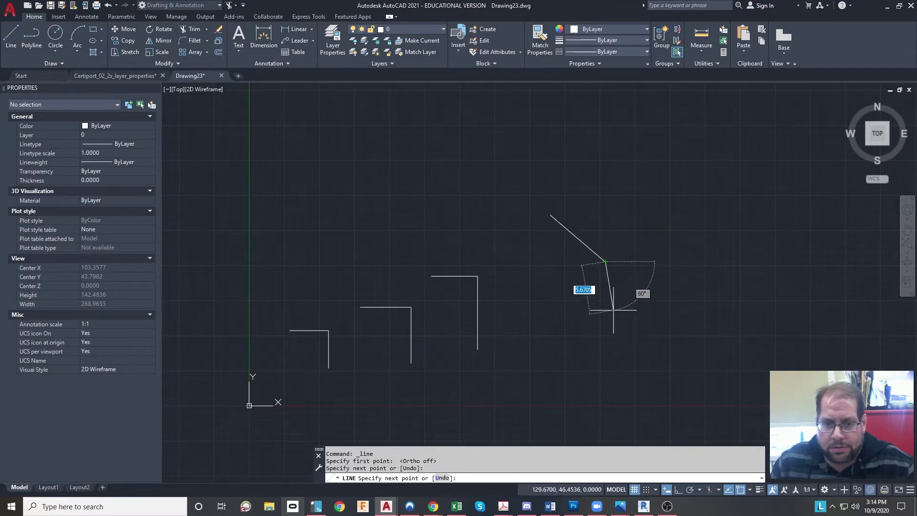
pyautogui.click(605, 347)
pyautogui.press('Return')
# Step: Draw two separate lines right of the angled corner: a short one sloping steeply down and a longer, nearly horizontal one below its end
pyautogui.press('Return')
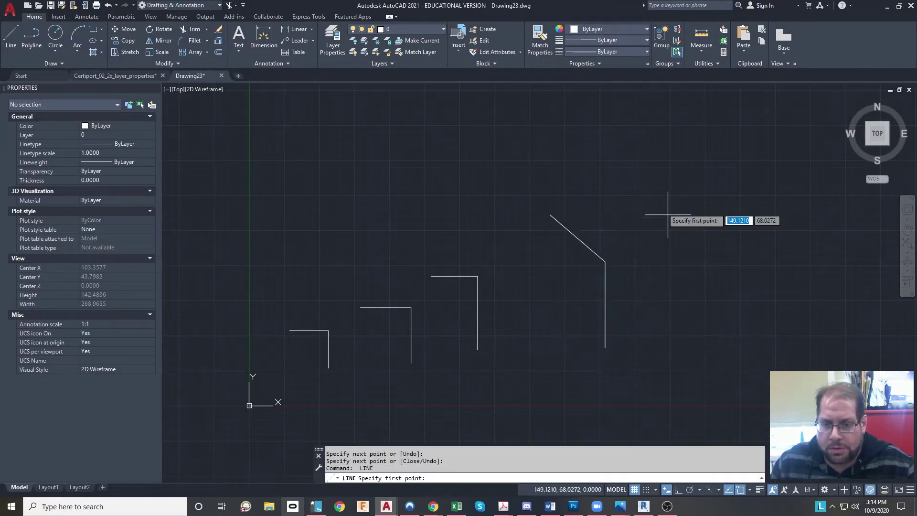
pyautogui.click(658, 187)
pyautogui.click(689, 232)
pyautogui.press('Return')
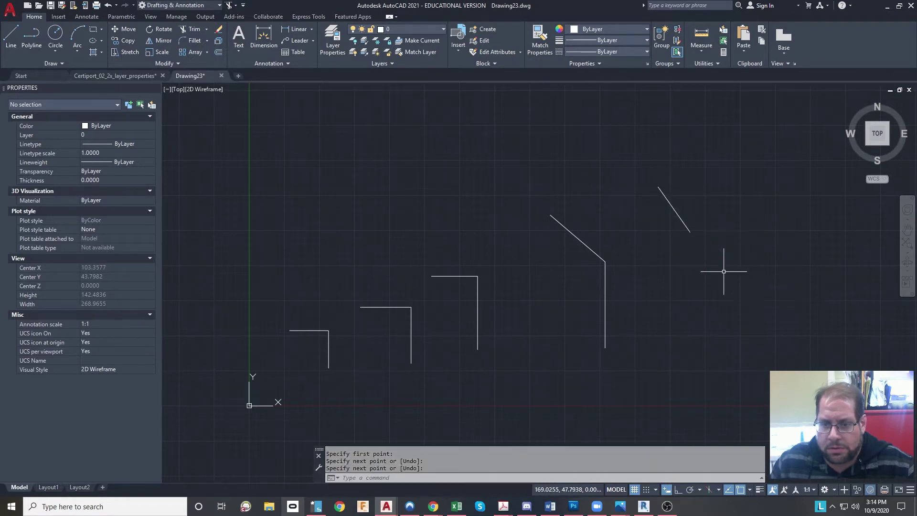
pyautogui.click(712, 263)
pyautogui.click(755, 290)
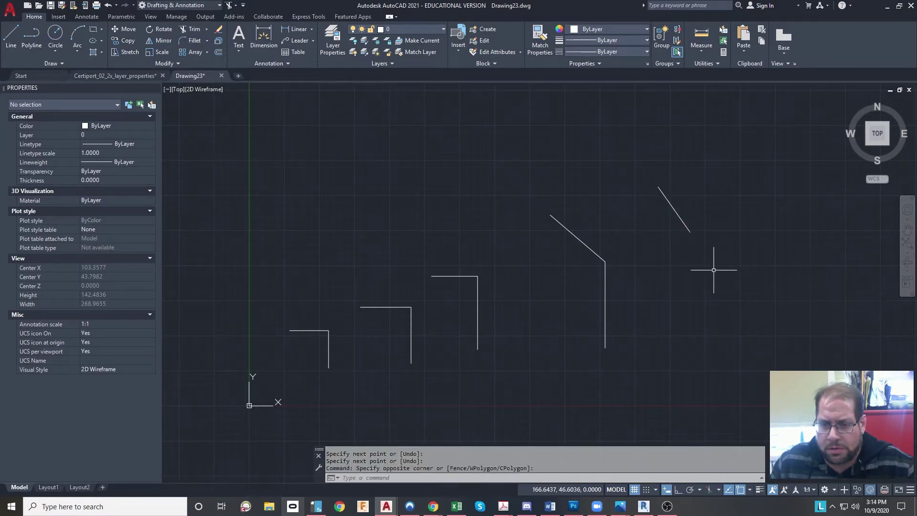
pyautogui.press('Return')
pyautogui.click(712, 256)
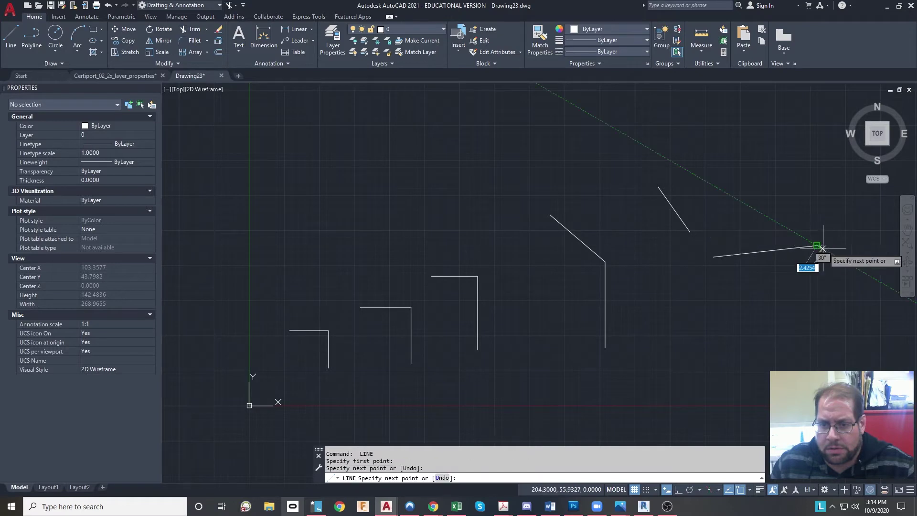
pyautogui.click(816, 245)
pyautogui.press('Return')
# Step: Draw two more unconnected lines below the nearly horizontal one: a nearly vertical line and a diagonal line diverging downward beside it
pyautogui.press('Return')
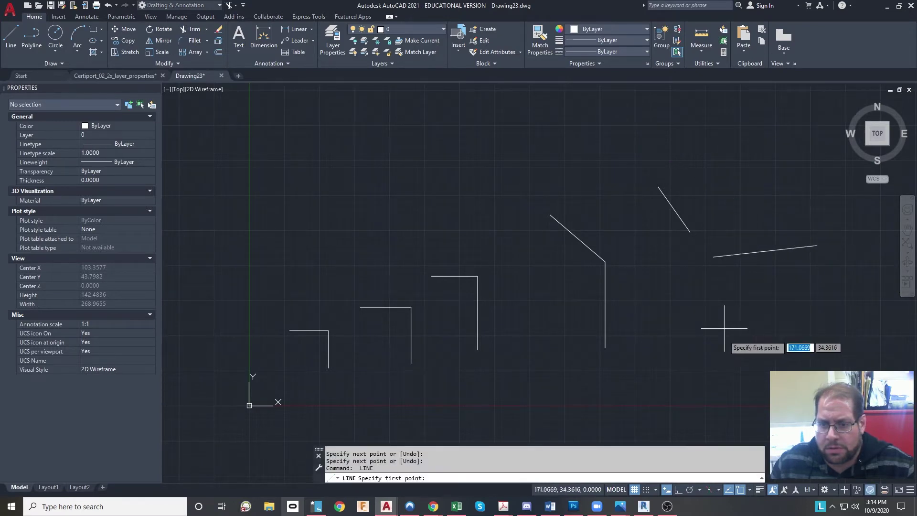
pyautogui.click(716, 341)
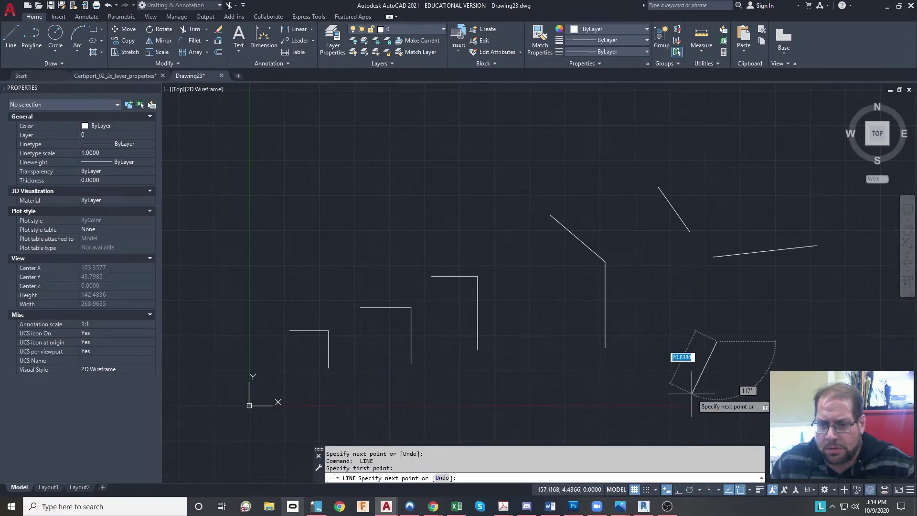
pyautogui.click(718, 399)
pyautogui.press('Return')
pyautogui.press('Return')
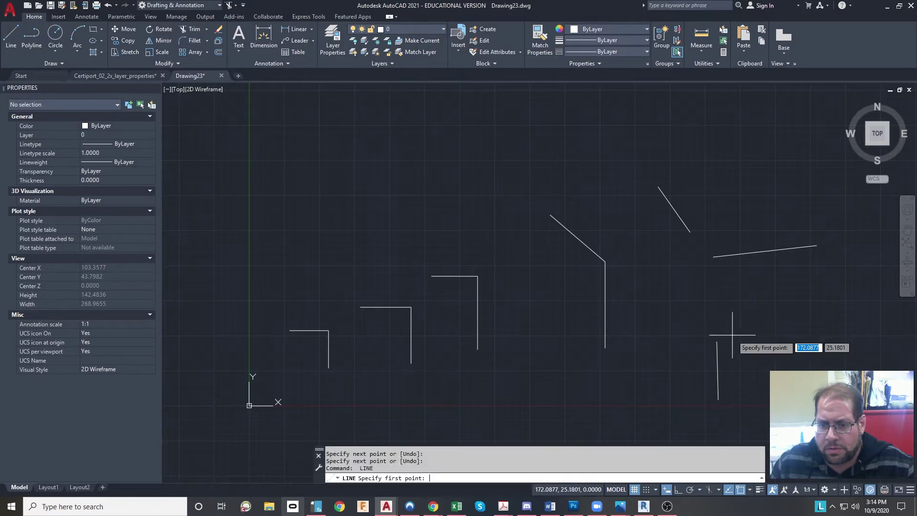
pyautogui.click(732, 336)
pyautogui.click(769, 408)
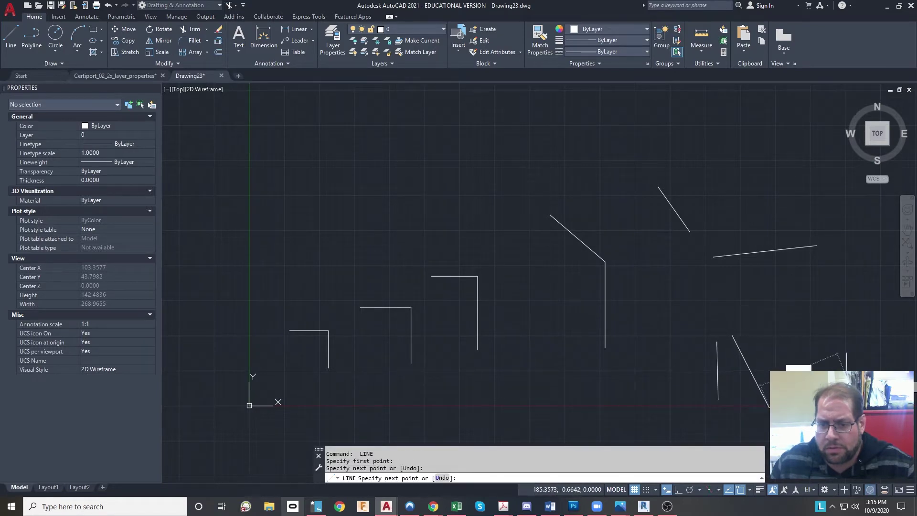
pyautogui.press('Escape')
pyautogui.press('Escape')
pyautogui.press('Escape')
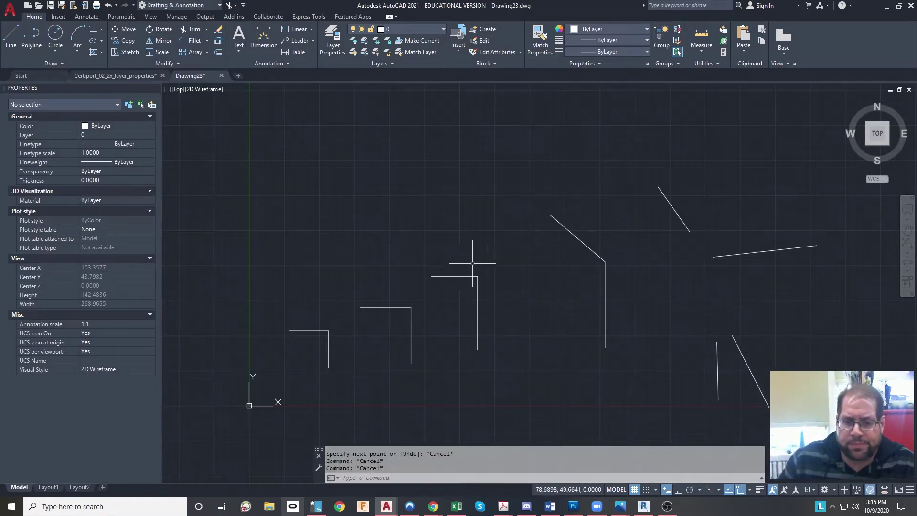
# Step: Fillet the smallest square corner with a radius of about 5.33, defined by two points from its corner to a spot along the horizontal line
pyautogui.moveTo(475, 262); pyautogui.dragTo(473, 212, button='middle')
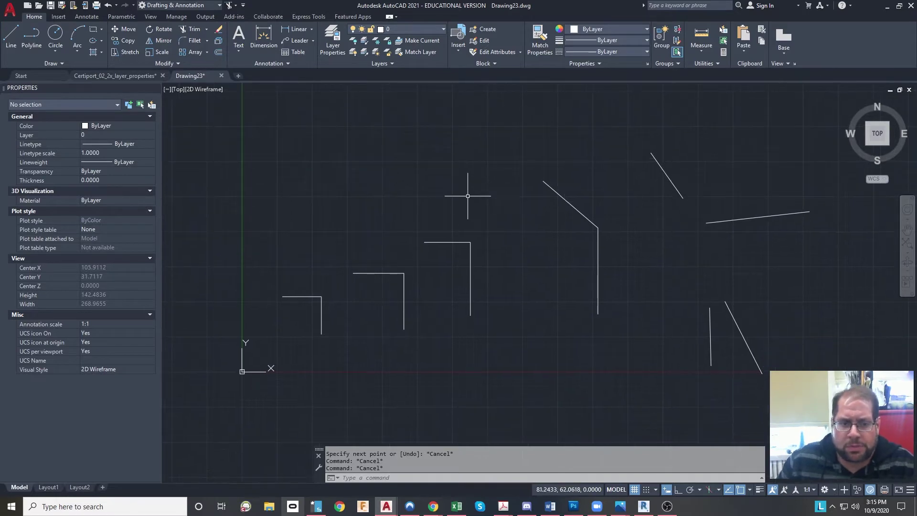
pyautogui.click(185, 41)
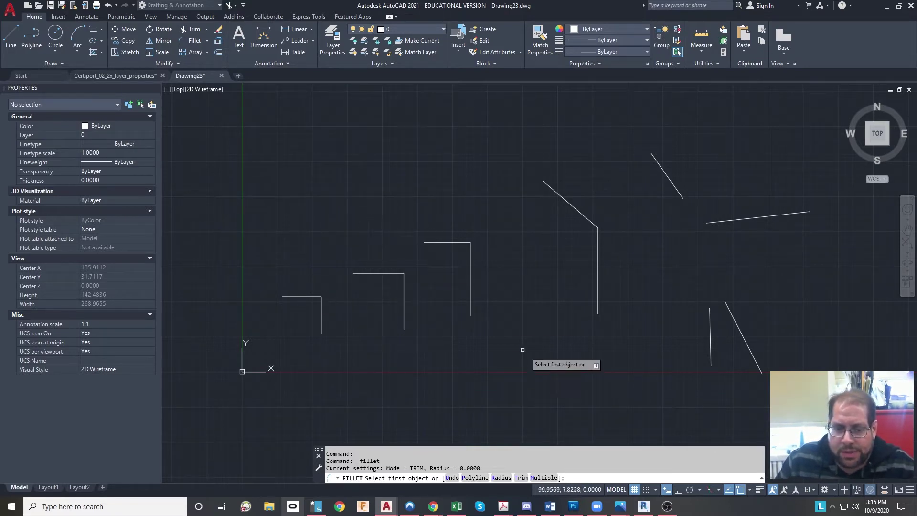
pyautogui.scroll(2, 268, 346)
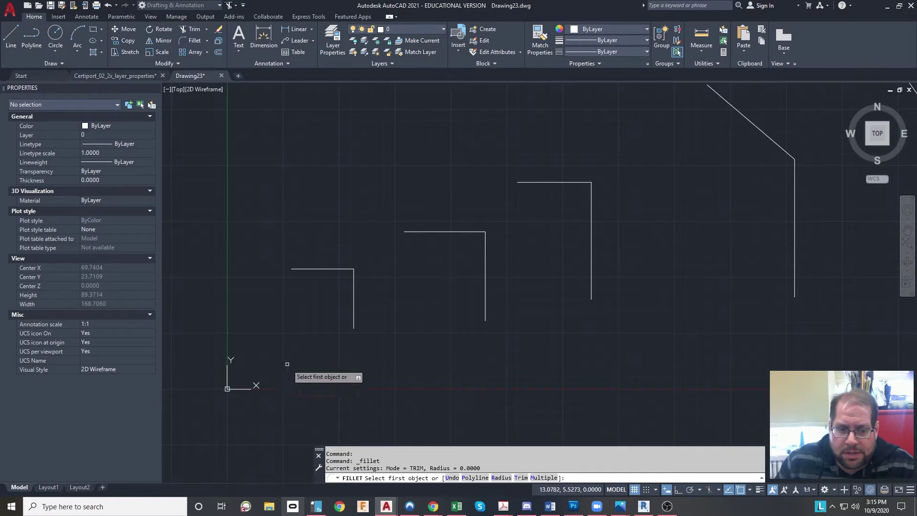
pyautogui.click(501, 478)
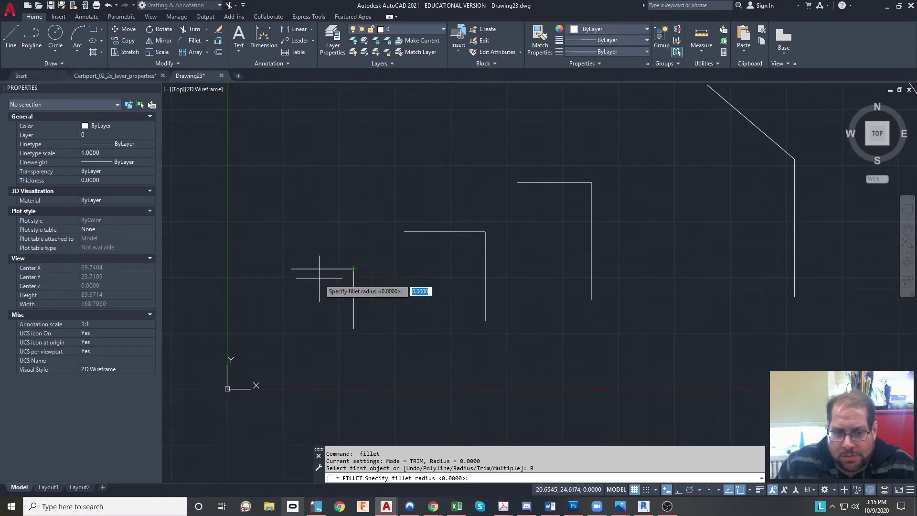
pyautogui.press('BackSpace')
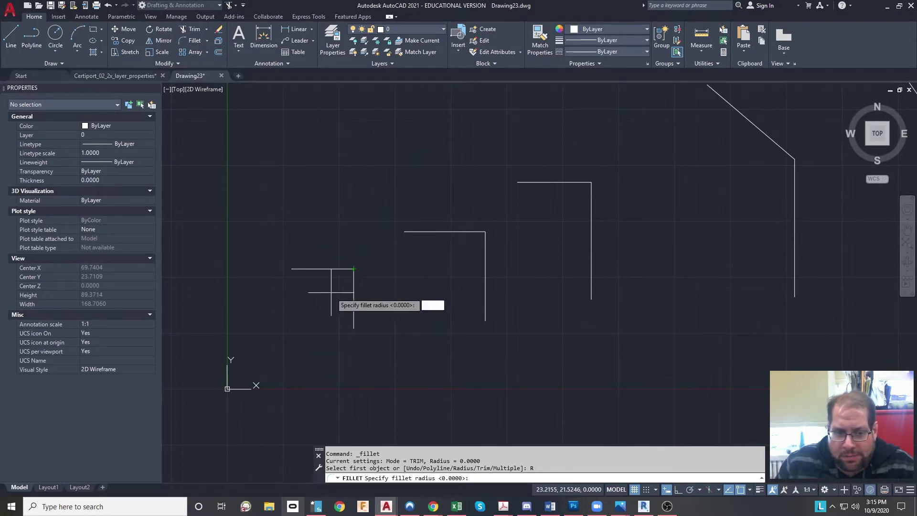
pyautogui.click(353, 269)
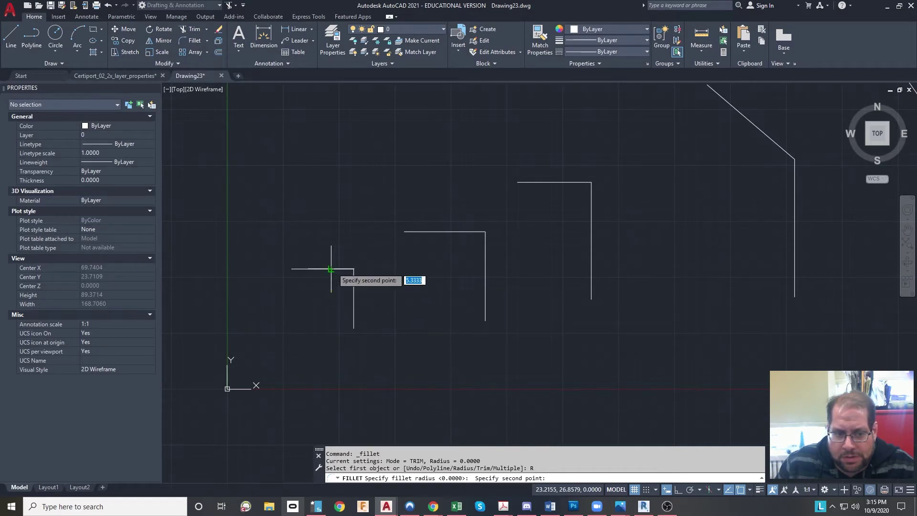
pyautogui.click(331, 269)
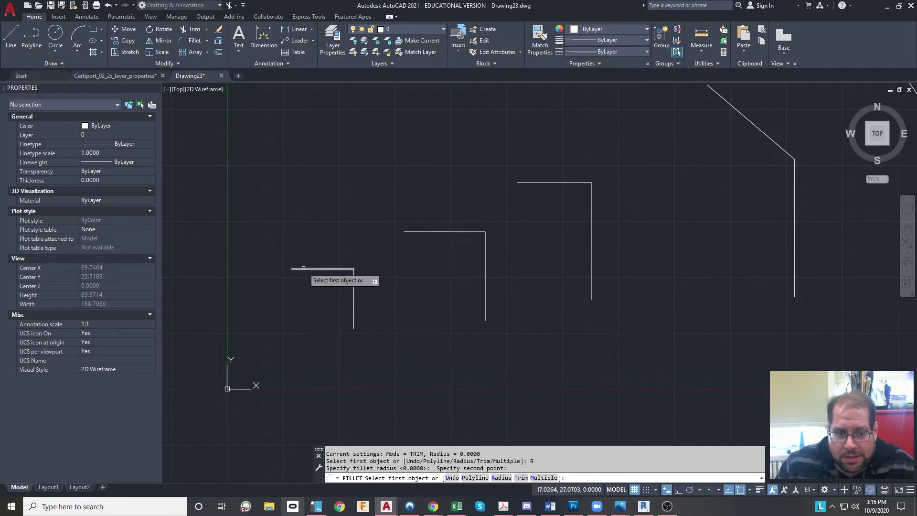
pyautogui.click(303, 269)
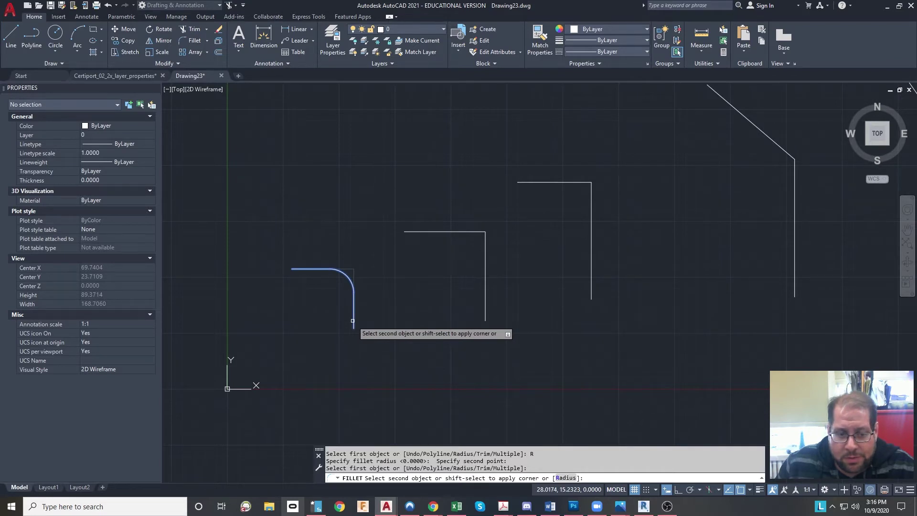
pyautogui.click(352, 321)
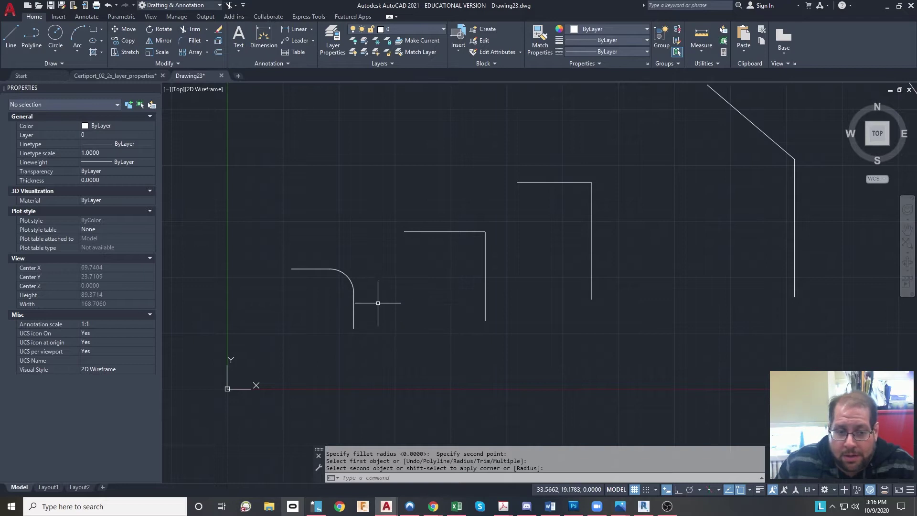
# Step: Select the horizontal line, the vertical line and the arc of the filleted corner one after another to examine its separate pieces
pyautogui.scroll(2, 321, 321)
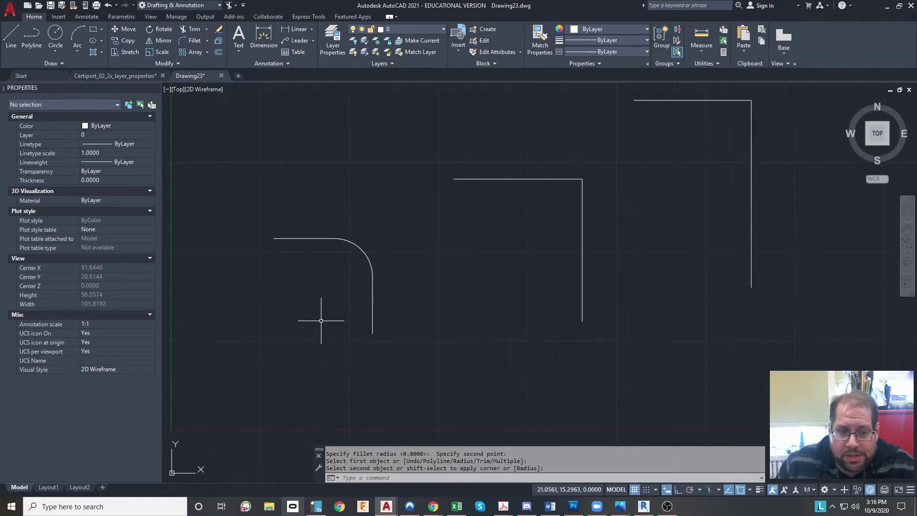
pyautogui.click(294, 234)
pyautogui.click(271, 280)
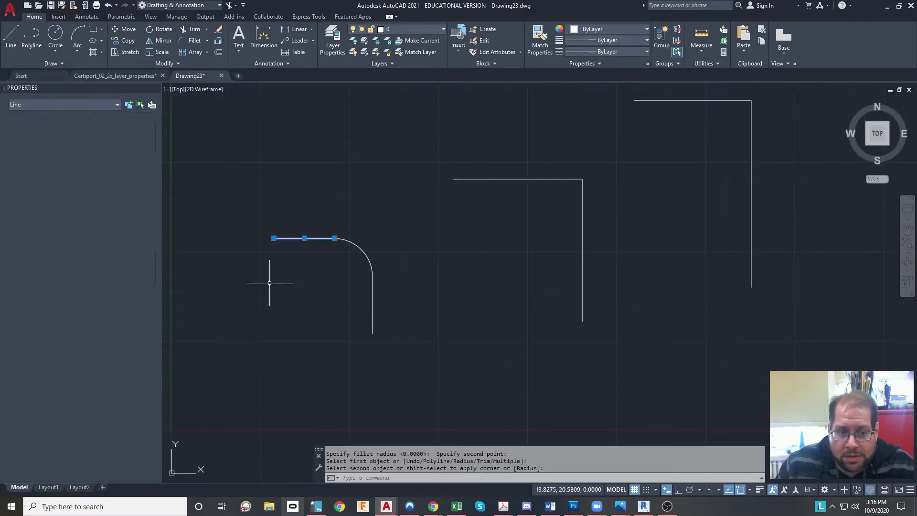
pyautogui.click(414, 311)
pyautogui.click(311, 389)
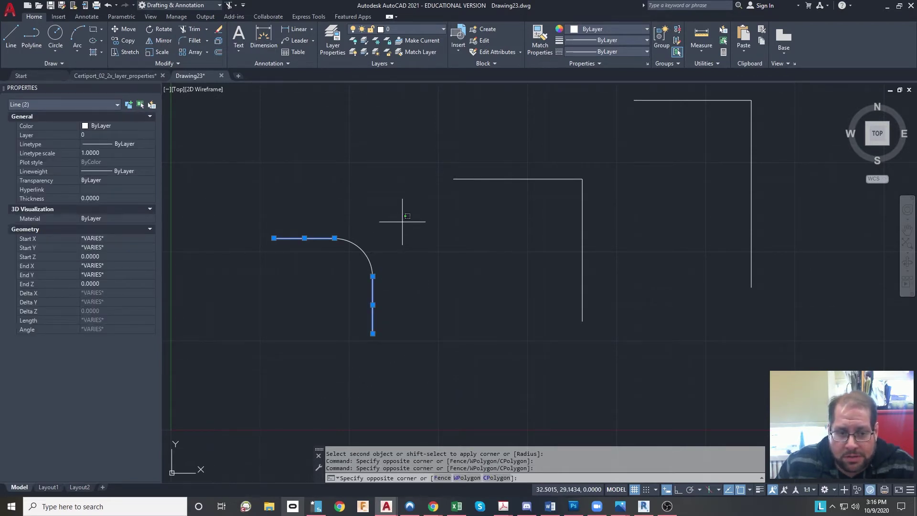
pyautogui.click(403, 222)
pyautogui.click(377, 268)
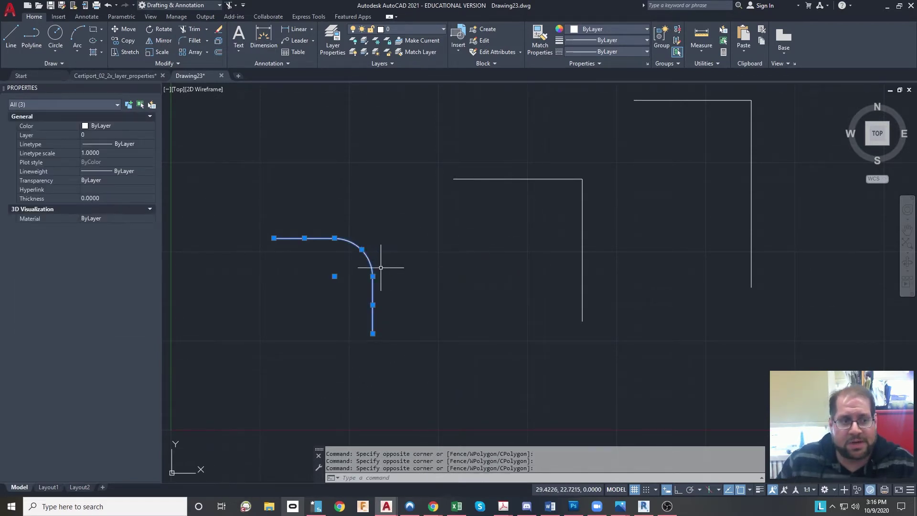
pyautogui.press('Escape')
# Step: View the properties of the fillet arc and of the adjoining horizontal line, leaving nothing selected
pyautogui.click(357, 246)
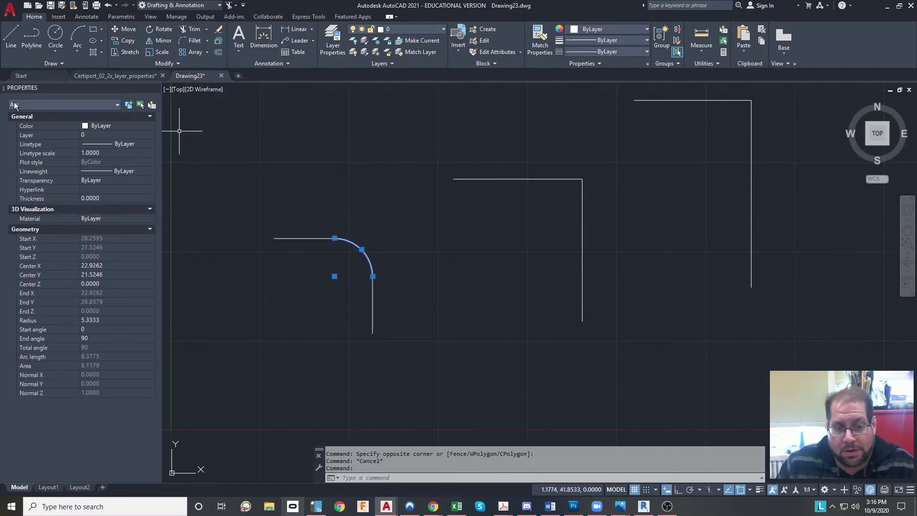
pyautogui.press('Escape')
pyautogui.click(306, 180)
pyautogui.click(273, 272)
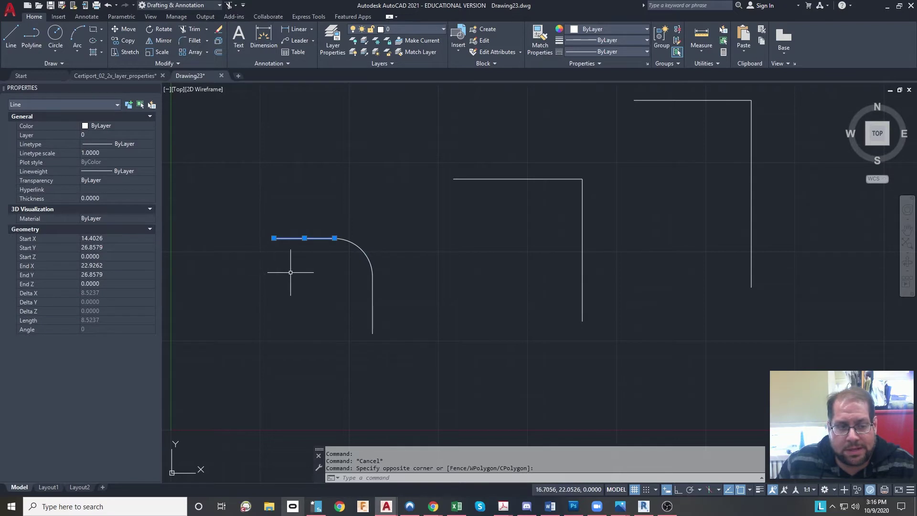
pyautogui.press('Escape')
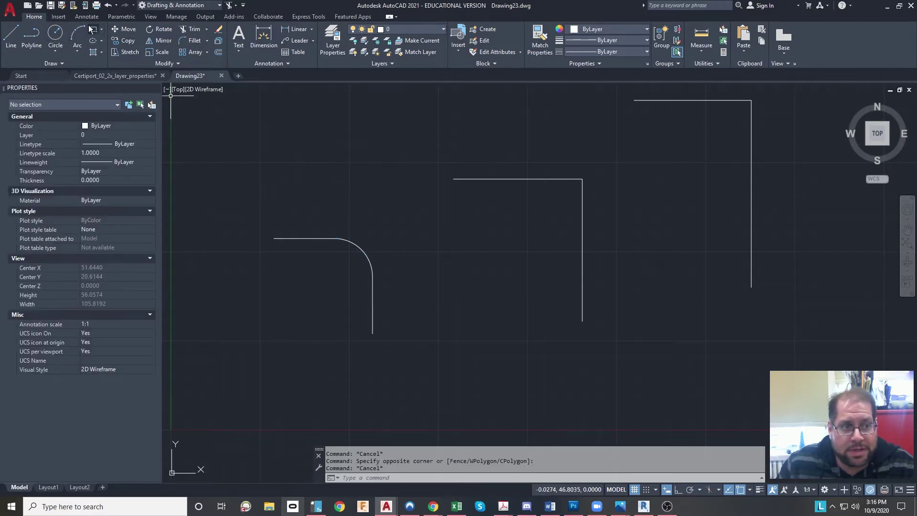
# Step: Add a radius dimension to the fillet arc of the smallest corner, placing its text above the arc outside the corner
pyautogui.click(82, 16)
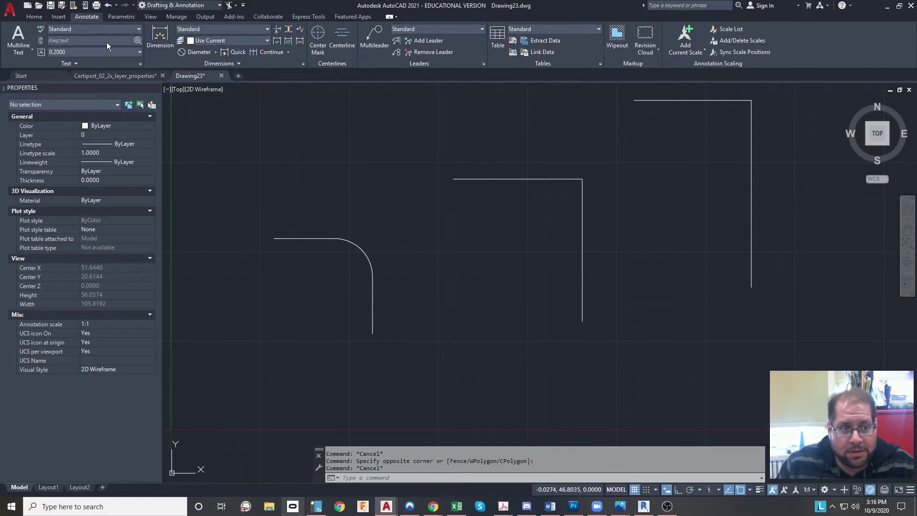
pyautogui.click(216, 52)
pyautogui.click(204, 148)
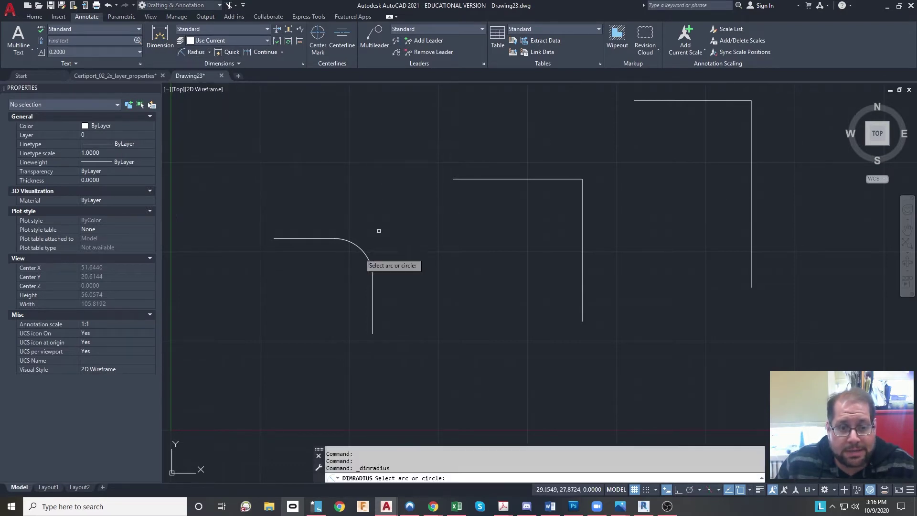
pyautogui.click(365, 258)
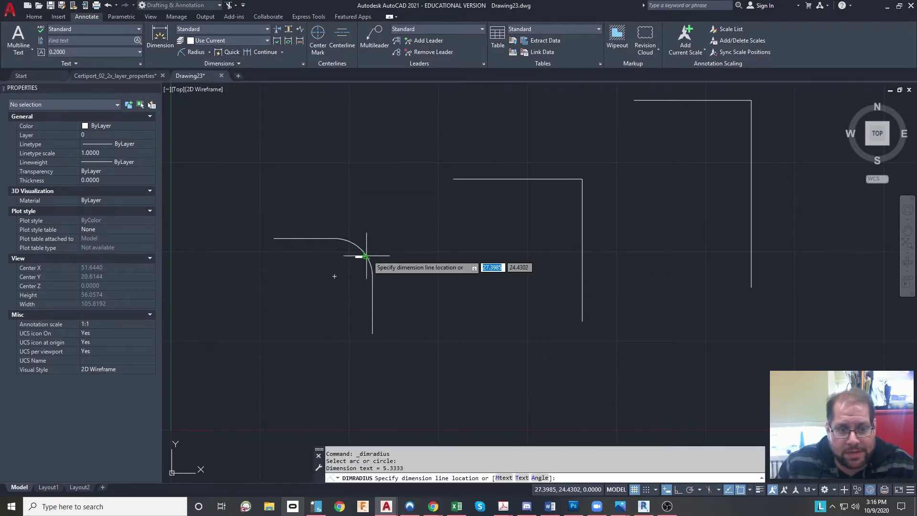
pyautogui.click(378, 200)
pyautogui.scroll(8, 382, 195)
pyautogui.scroll(-8, 452, 229)
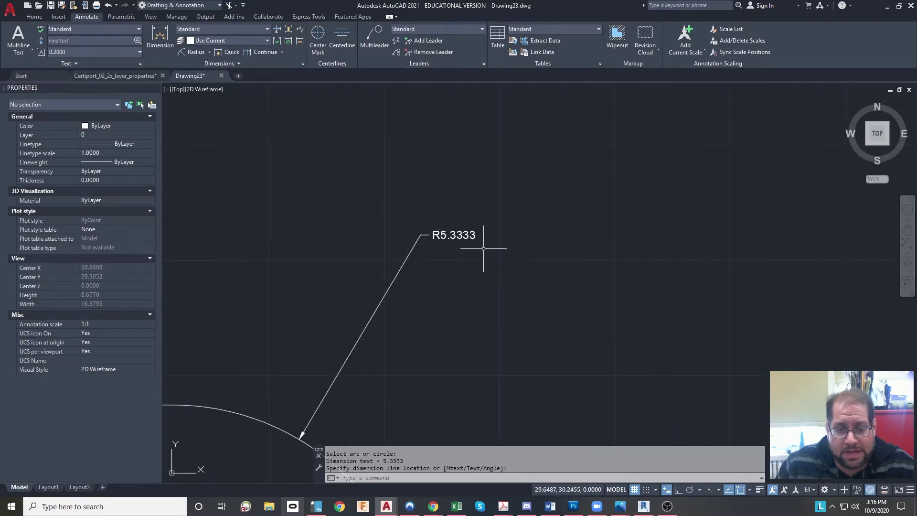
pyautogui.press('Escape')
pyautogui.press('Escape')
pyautogui.press('Escape')
# Step: Erase the radius dimension from the smallest corner's fillet arc
pyautogui.click(480, 345)
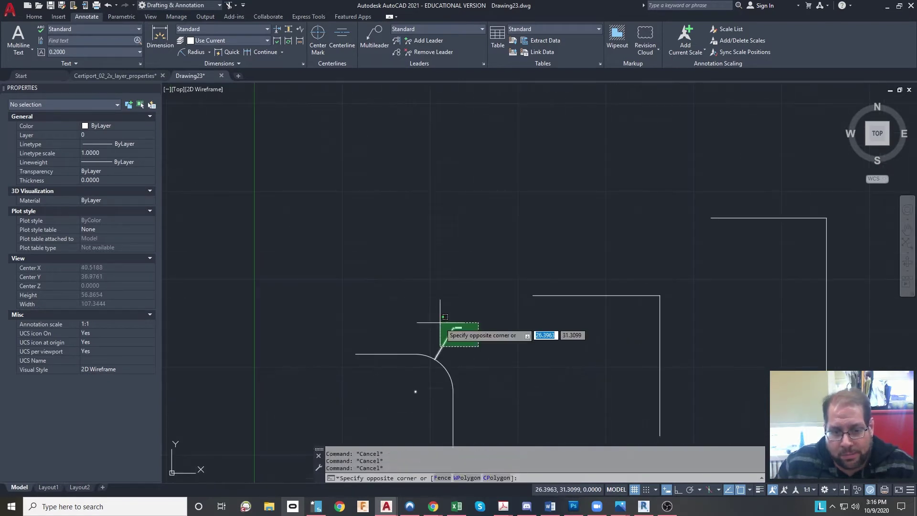
pyautogui.click(440, 317)
pyautogui.press('Delete')
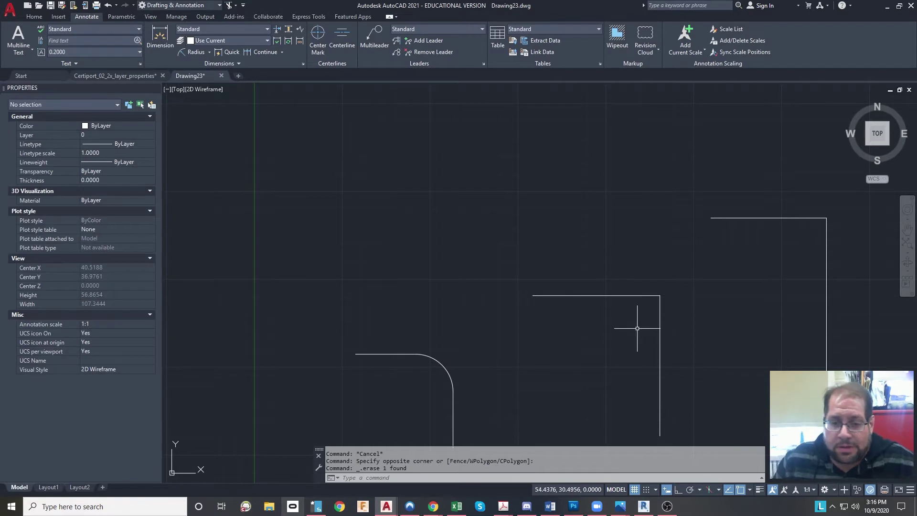
# Step: Try to fillet the middle square corner with a radius of 50, starting from its horizontal line
pyautogui.moveTo(621, 323)
pyautogui.mouseDown(button='middle')
pyautogui.moveTo(554, 328)
pyautogui.moveTo(407, 284)
pyautogui.mouseUp(button='middle')
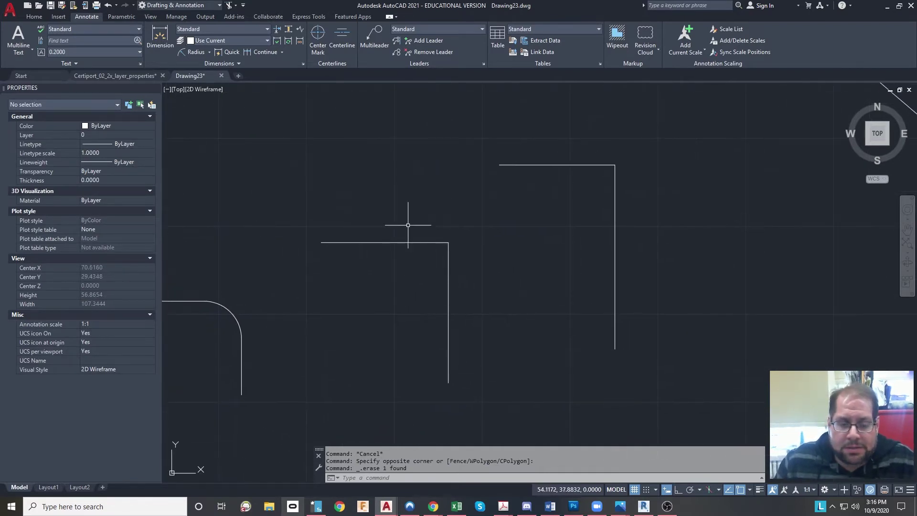
pyautogui.click(28, 17)
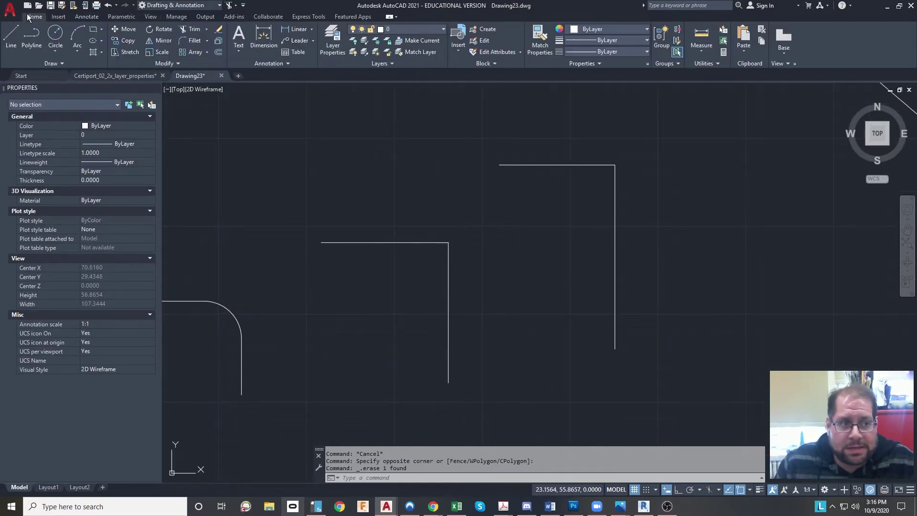
pyautogui.click(190, 41)
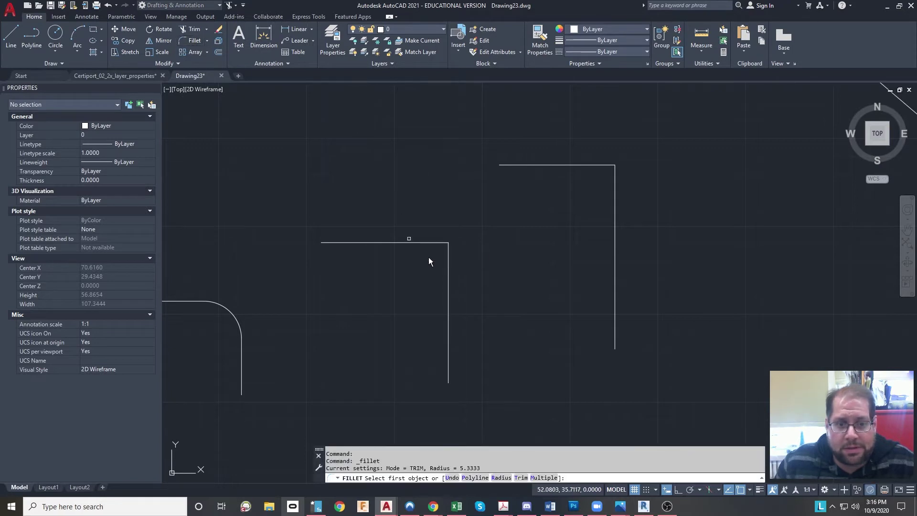
pyautogui.click(500, 477)
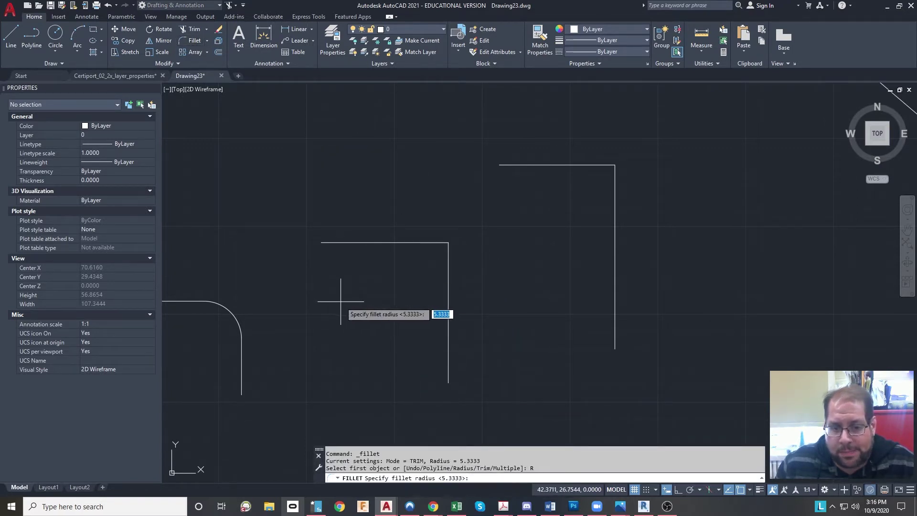
pyautogui.press('Return')
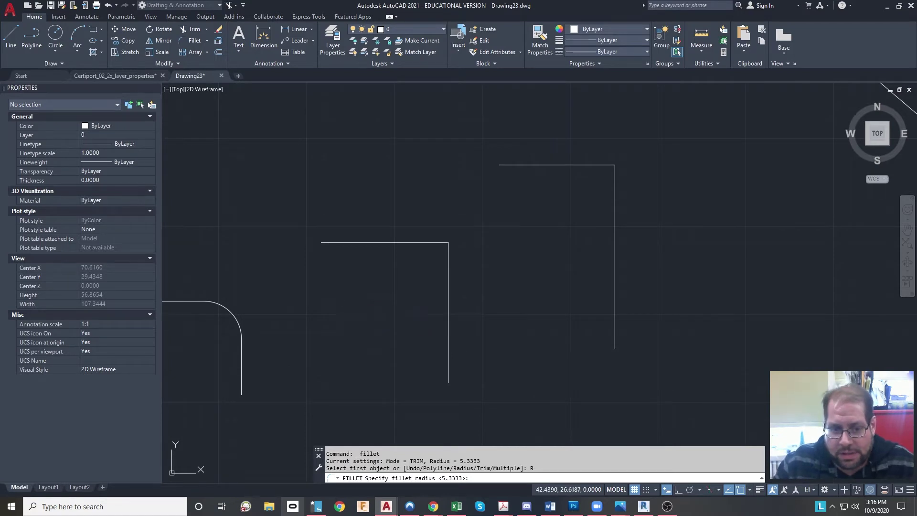
pyautogui.click(349, 243)
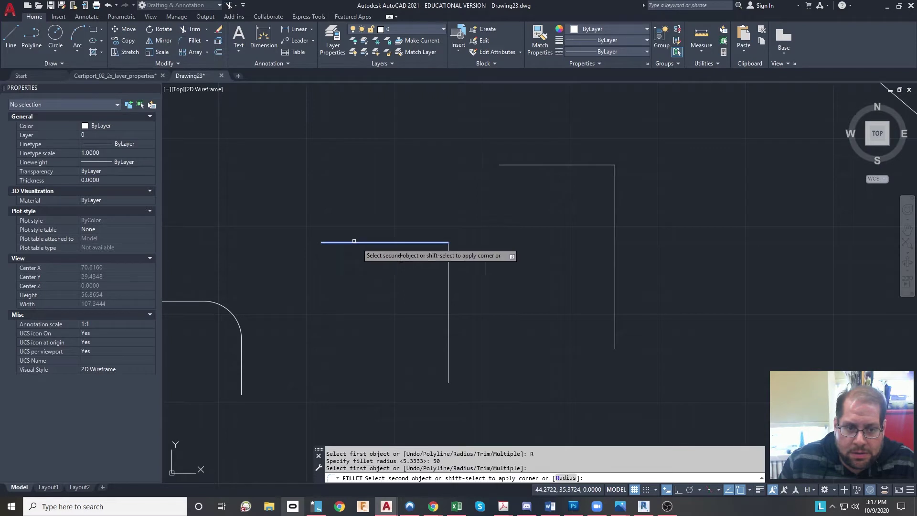
pyautogui.rightClick(448, 299)
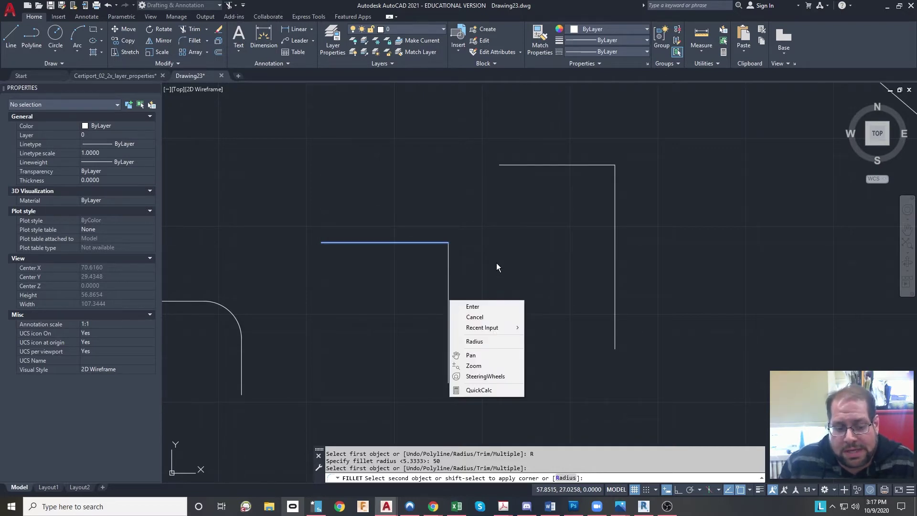
pyautogui.press('Escape')
pyautogui.press('Escape')
pyautogui.press('Escape')
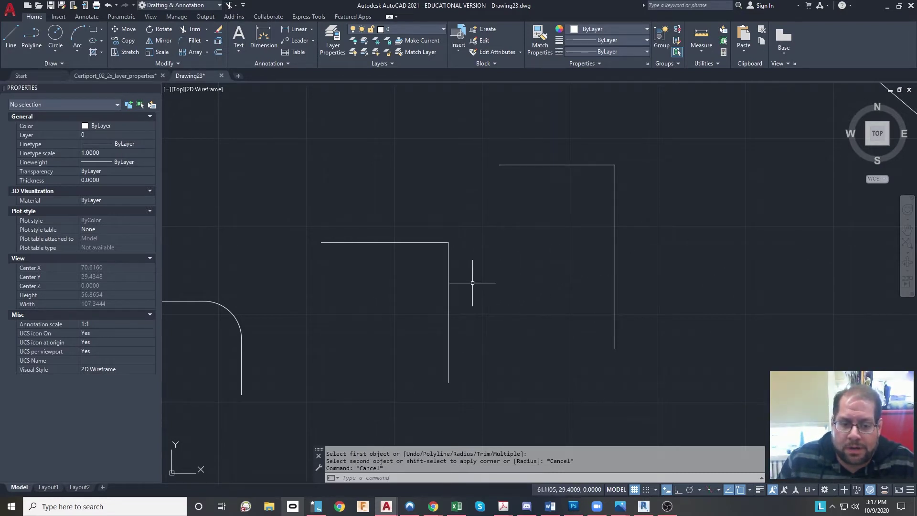
# Step: Fillet the middle square corner between its vertical and horizontal lines with a radius of 2
pyautogui.click(195, 42)
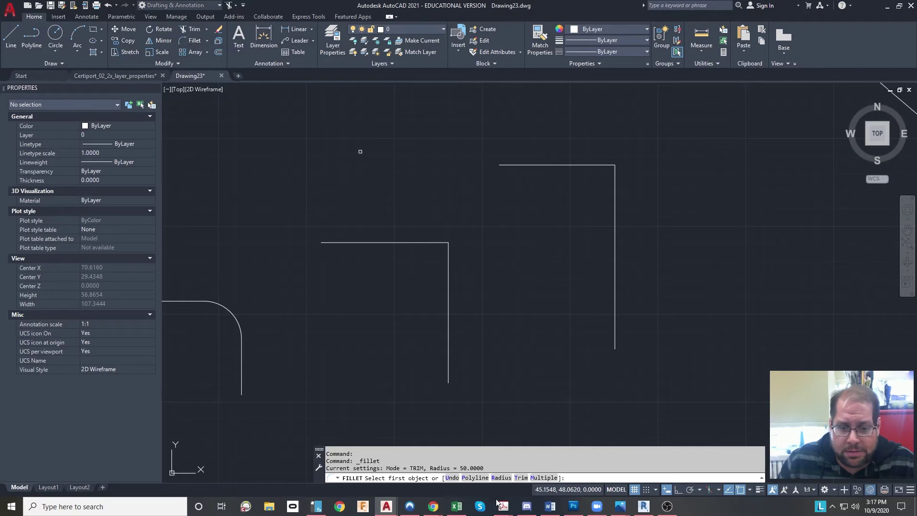
pyautogui.click(500, 477)
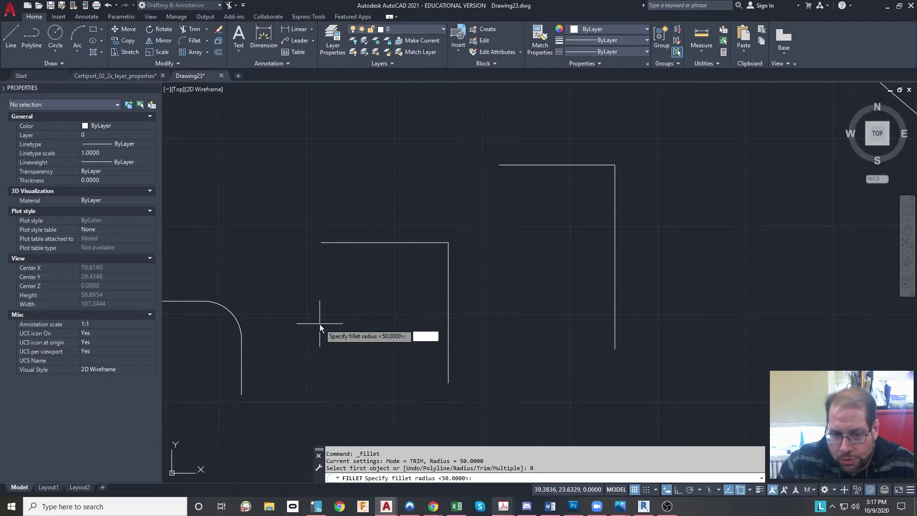
pyautogui.write('2')
pyautogui.press('Return')
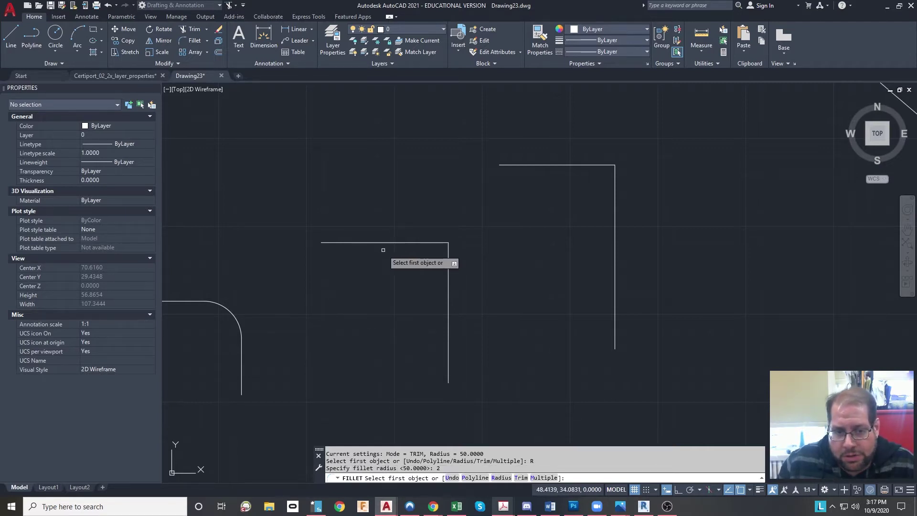
pyautogui.click(448, 279)
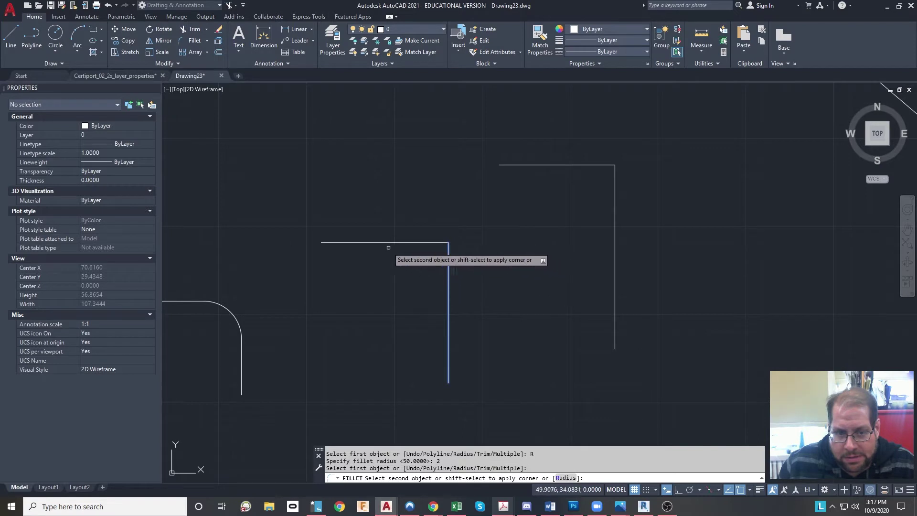
pyautogui.click(371, 242)
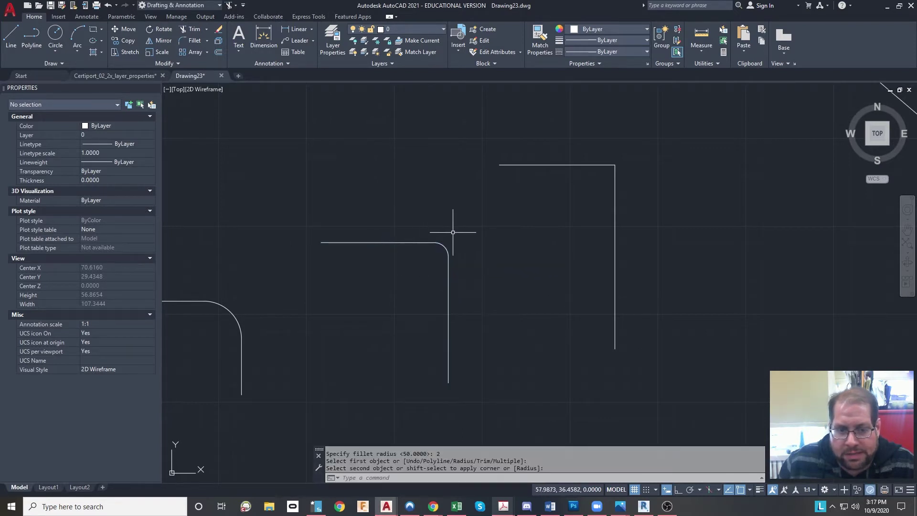
# Step: Fillet the obtuse corner between the diagonal line and the vertical line with a radius of 10
pyautogui.moveTo(542, 186); pyautogui.dragTo(409, 253, button='middle')
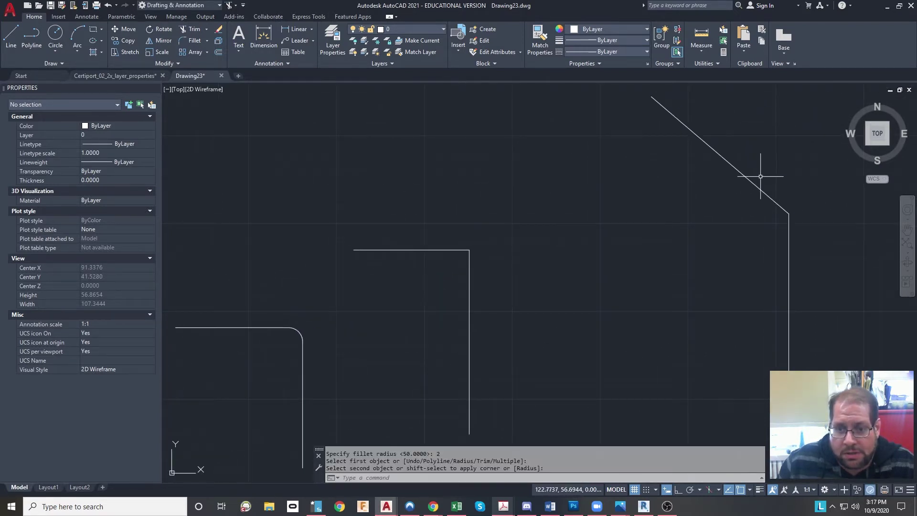
pyautogui.moveTo(760, 176)
pyautogui.mouseDown(button='middle')
pyautogui.moveTo(583, 170)
pyautogui.moveTo(426, 229)
pyautogui.moveTo(409, 198)
pyautogui.mouseUp(button='middle')
pyautogui.moveTo(669, 287); pyautogui.dragTo(543, 267, button='middle')
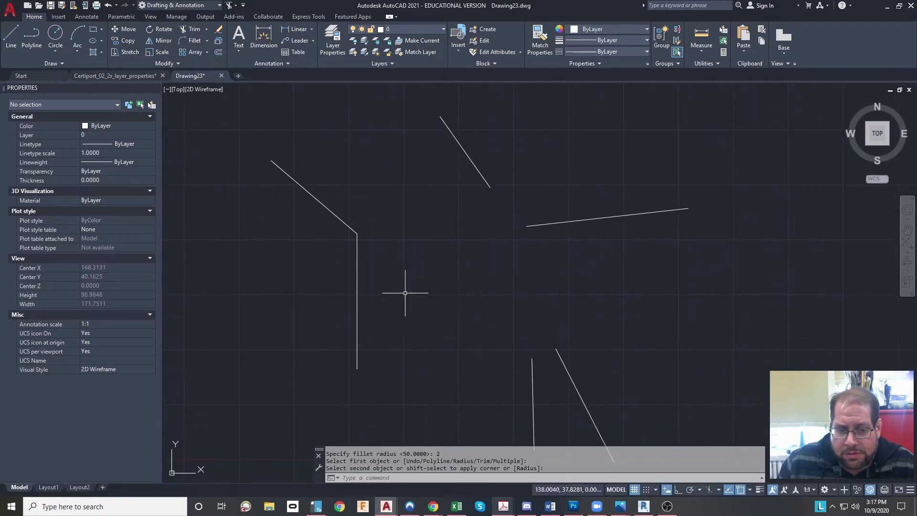
pyautogui.click(195, 41)
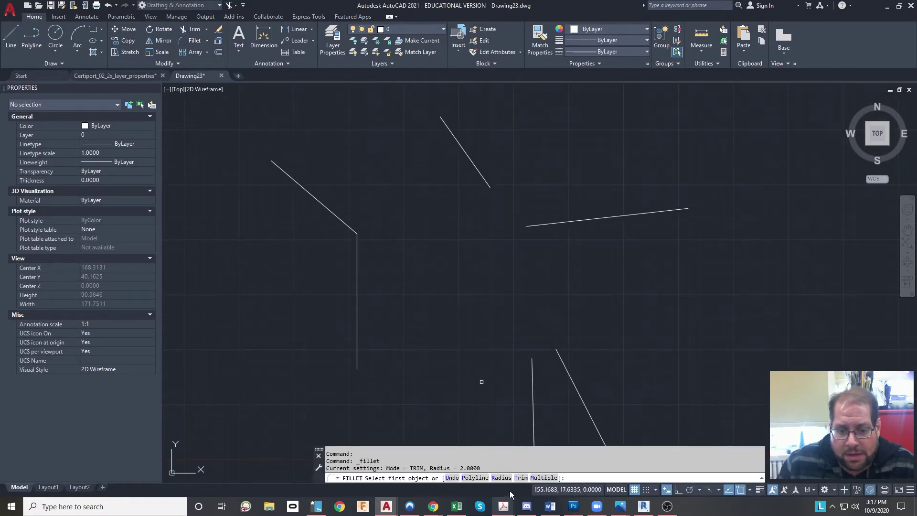
pyautogui.click(500, 478)
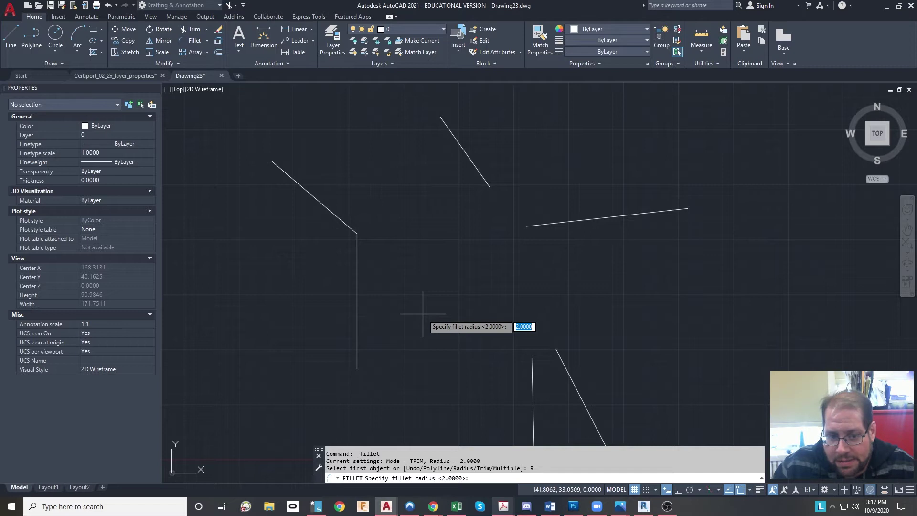
pyautogui.write('10')
pyautogui.press('Return')
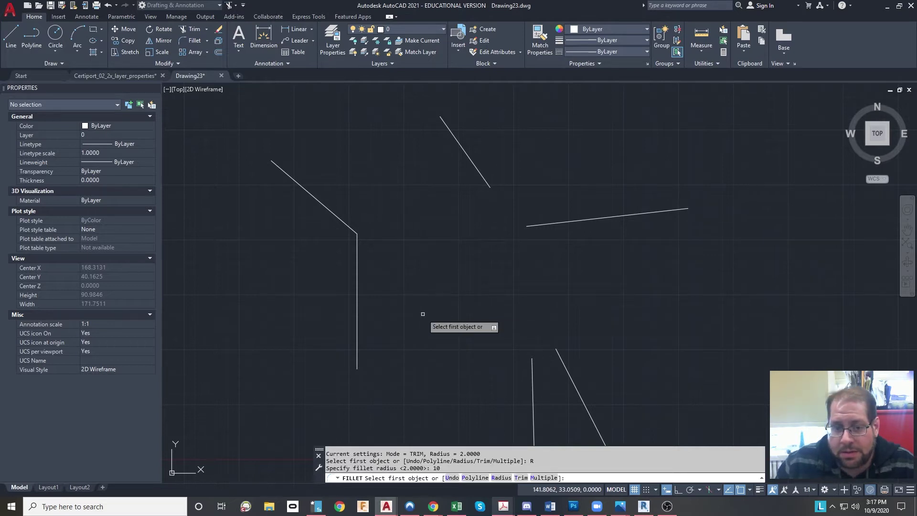
pyautogui.click(309, 196)
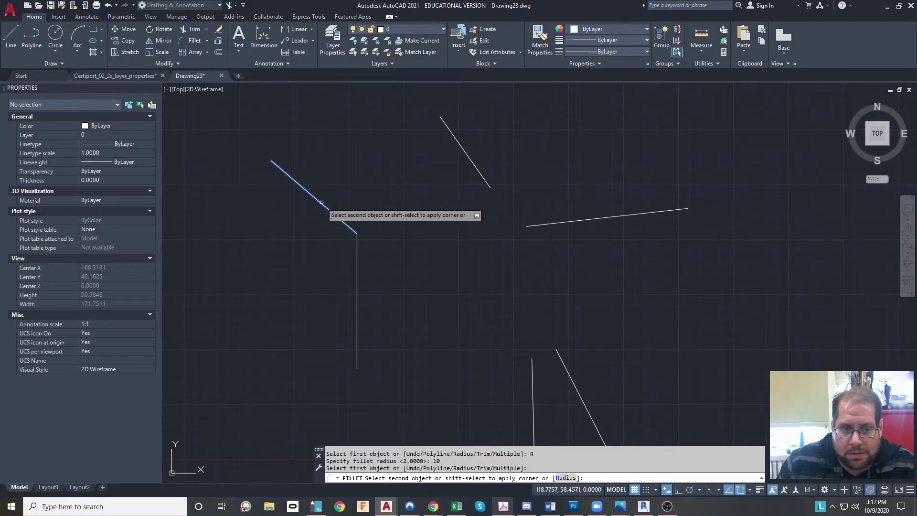
pyautogui.rightClick(358, 305)
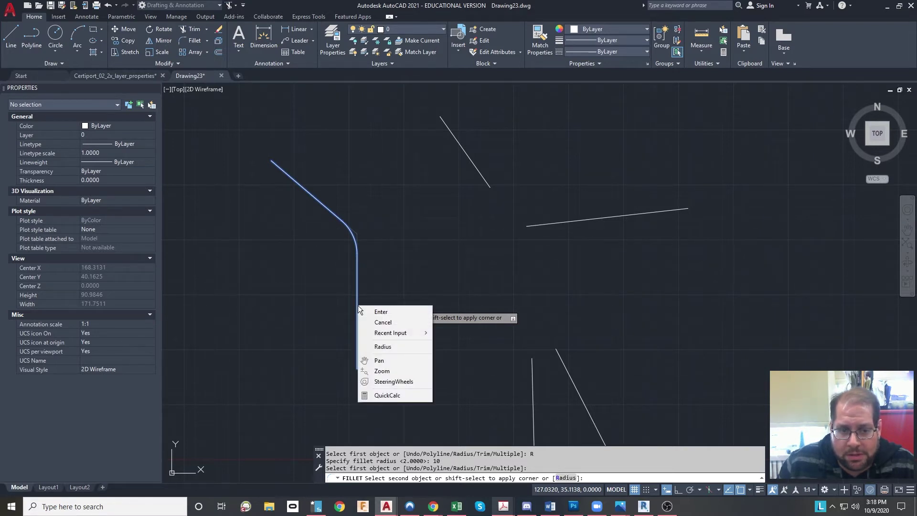
pyautogui.press('Escape')
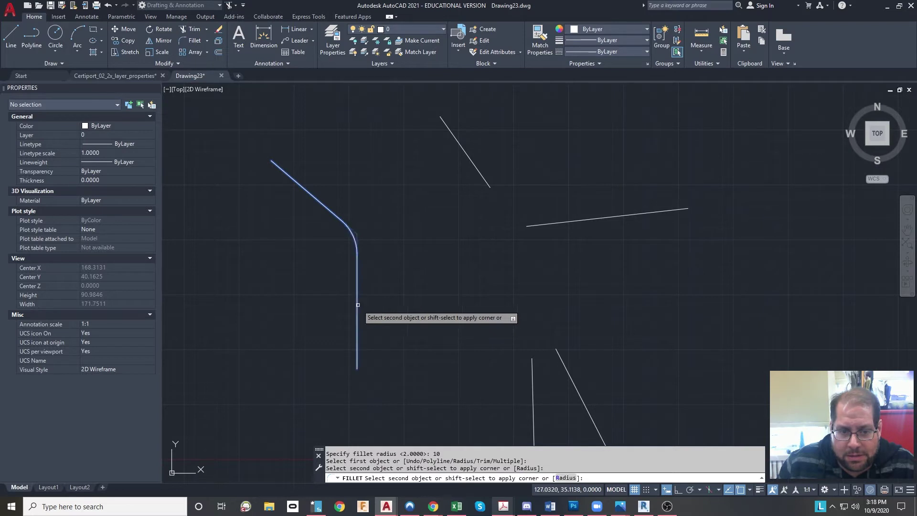
pyautogui.click(357, 247)
# Step: Select the fillet arc of the middle corner to examine its properties
pyautogui.moveTo(290, 273); pyautogui.dragTo(450, 270, button='middle')
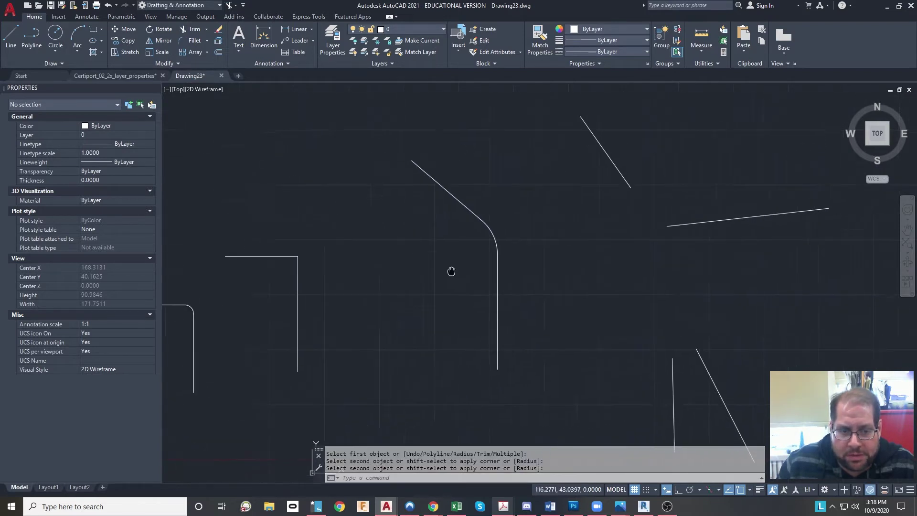
pyautogui.moveTo(363, 286); pyautogui.dragTo(474, 282, button='middle')
pyautogui.moveTo(266, 296); pyautogui.dragTo(346, 277, button='middle')
pyautogui.scroll(2, 408, 253)
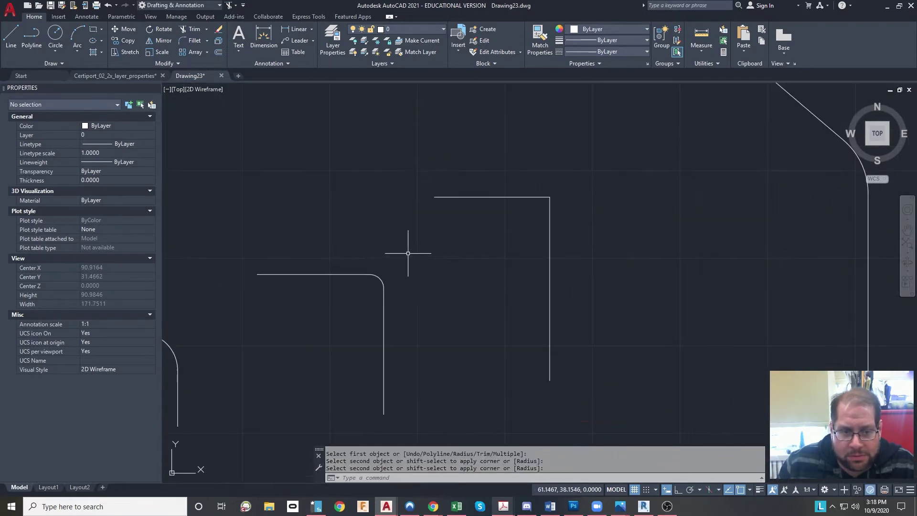
pyautogui.scroll(1, 459, 250)
pyautogui.click(448, 256)
pyautogui.scroll(1, 383, 303)
pyautogui.click(382, 302)
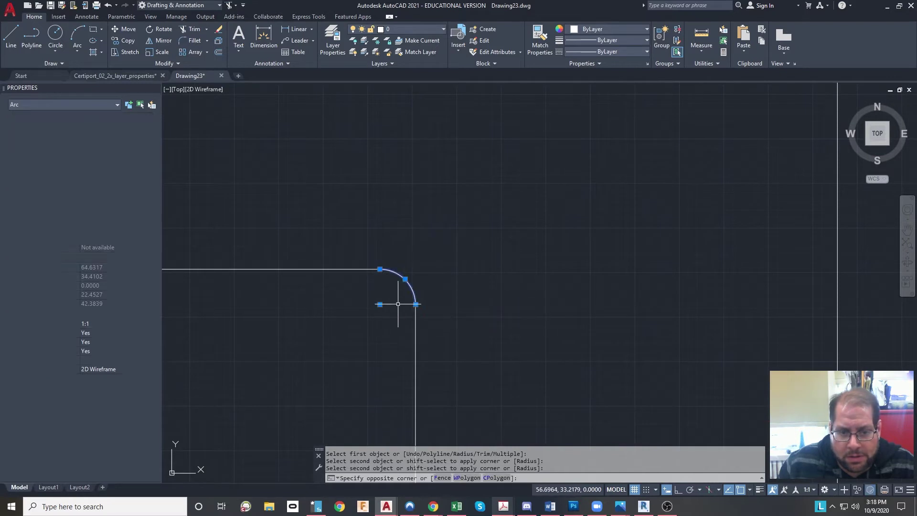
# Step: Add the smallest corner's fillet arc to the selection and compare the two filleted corners with the remaining square one
pyautogui.scroll(-2, 239, 378)
pyautogui.moveTo(319, 364); pyautogui.dragTo(473, 235, button='middle')
pyautogui.moveTo(311, 270); pyautogui.dragTo(420, 229, button='middle')
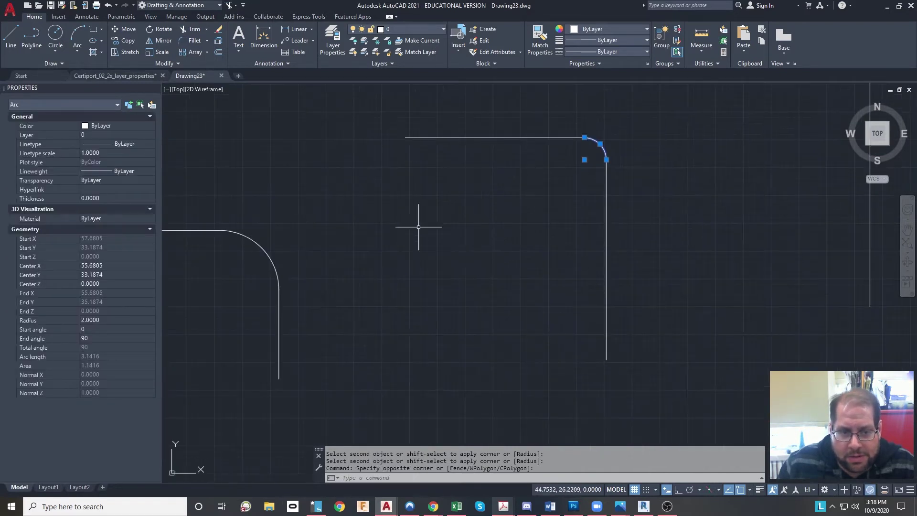
pyautogui.click(358, 215)
pyautogui.click(244, 270)
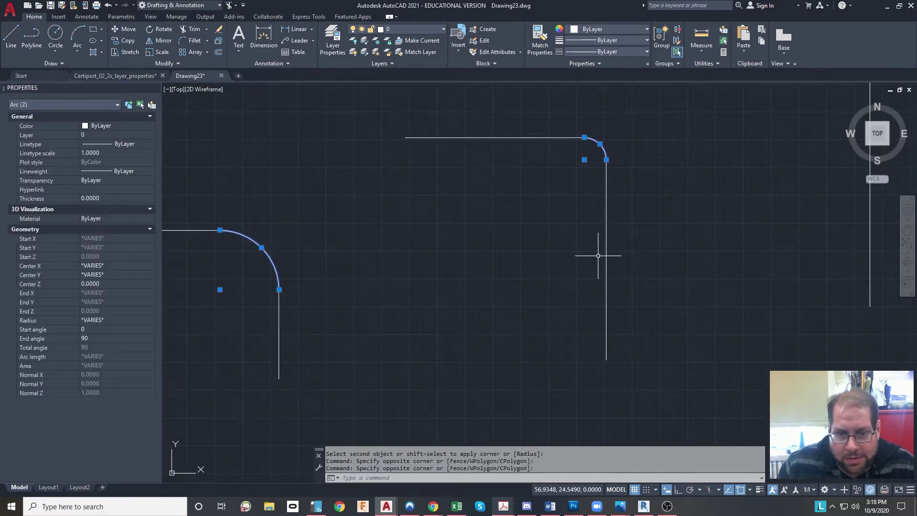
pyautogui.moveTo(287, 248); pyautogui.dragTo(370, 264, button='middle')
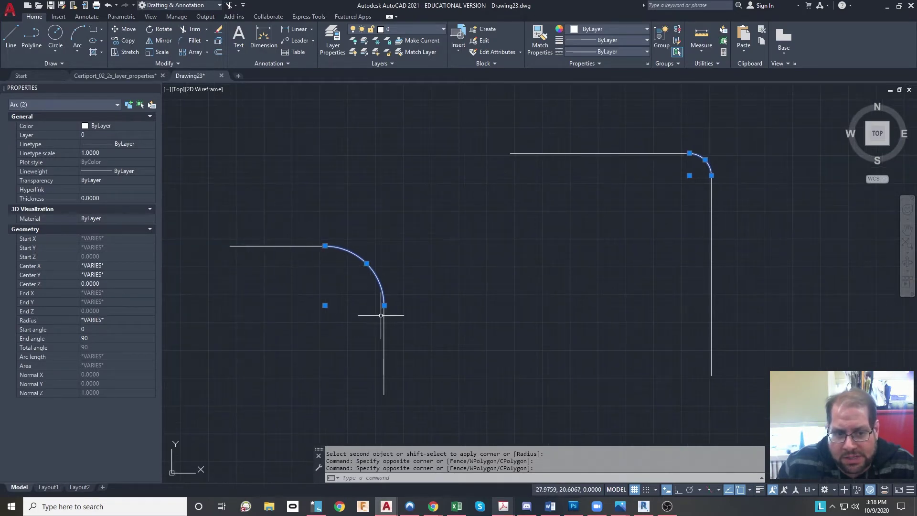
pyautogui.moveTo(714, 191); pyautogui.dragTo(487, 256, button='middle')
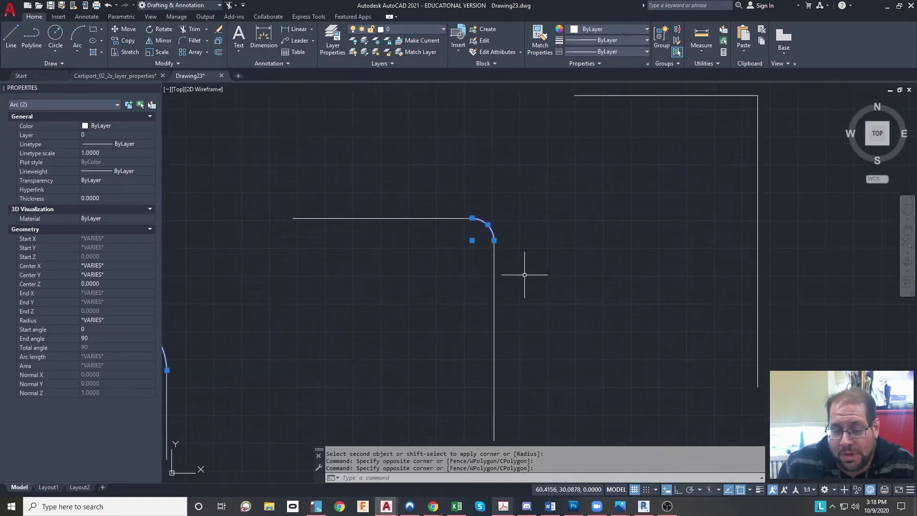
pyautogui.scroll(2, 678, 217)
pyautogui.moveTo(764, 210); pyautogui.dragTo(385, 256, button='middle')
pyautogui.scroll(-4, 721, 263)
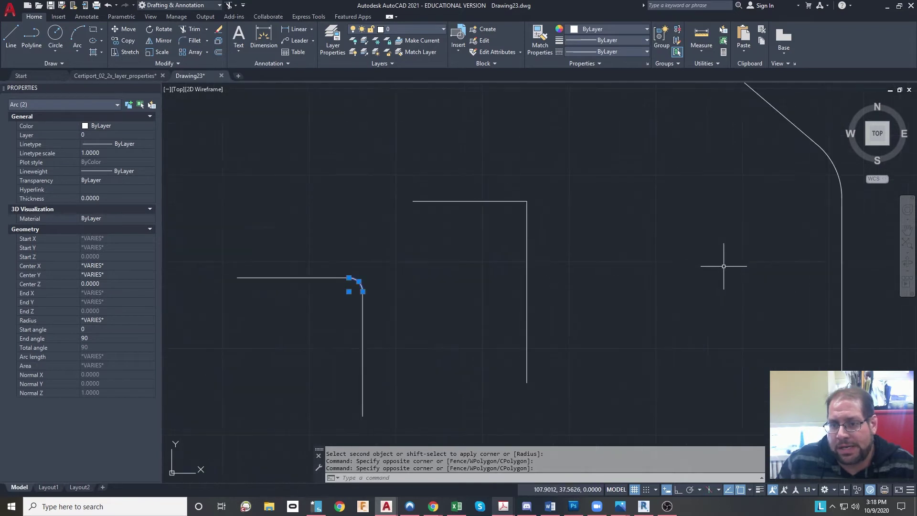
# Step: Select the diagonal line and the vertical line of the filleted obtuse corner to see where each ends, and clear the selection
pyautogui.moveTo(775, 262); pyautogui.dragTo(581, 276, button='middle')
pyautogui.click(632, 107)
pyautogui.click(567, 126)
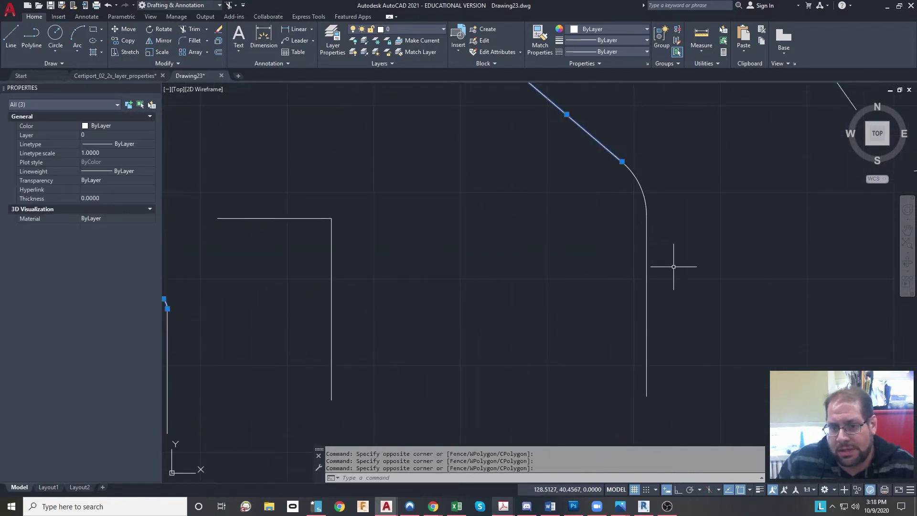
pyautogui.click(700, 306)
pyautogui.click(563, 368)
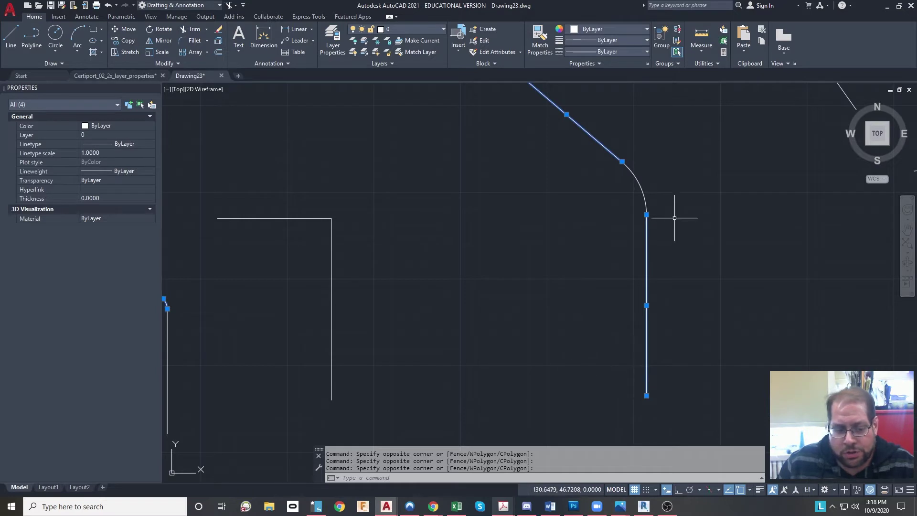
pyautogui.press('Escape')
# Step: Select only the fillet arc of the obtuse corner to examine its radius and angle properties
pyautogui.click(675, 164)
pyautogui.click(633, 201)
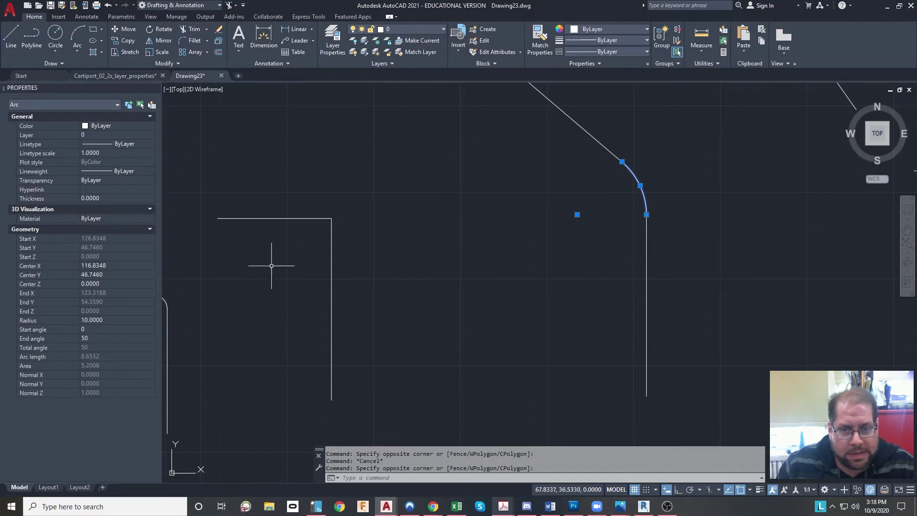
pyautogui.press('Escape')
# Step: Fillet the separate steep diagonal line and the nearly horizontal line with a radius of 10, joining them across the gap
pyautogui.moveTo(702, 210); pyautogui.dragTo(567, 264, button='middle')
pyautogui.moveTo(693, 231)
pyautogui.mouseDown(button='middle')
pyautogui.moveTo(505, 294)
pyautogui.moveTo(459, 322)
pyautogui.mouseUp(button='middle')
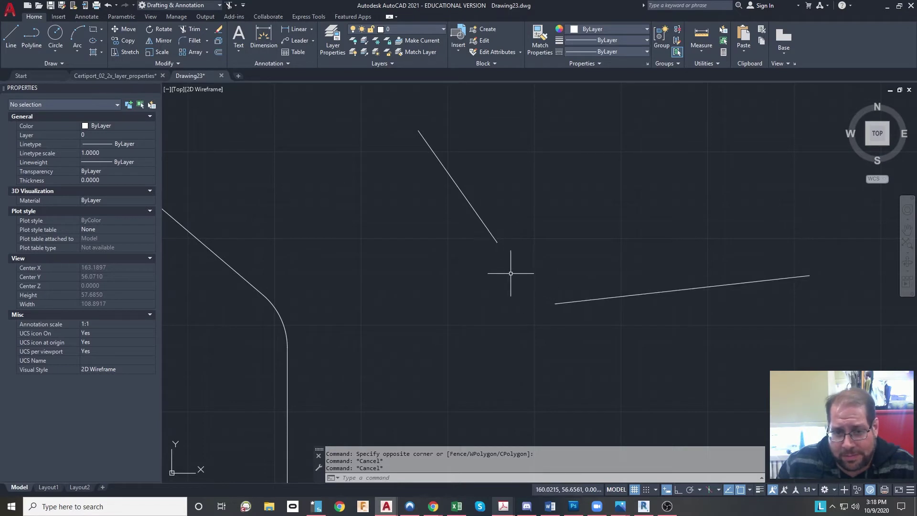
pyautogui.click(197, 40)
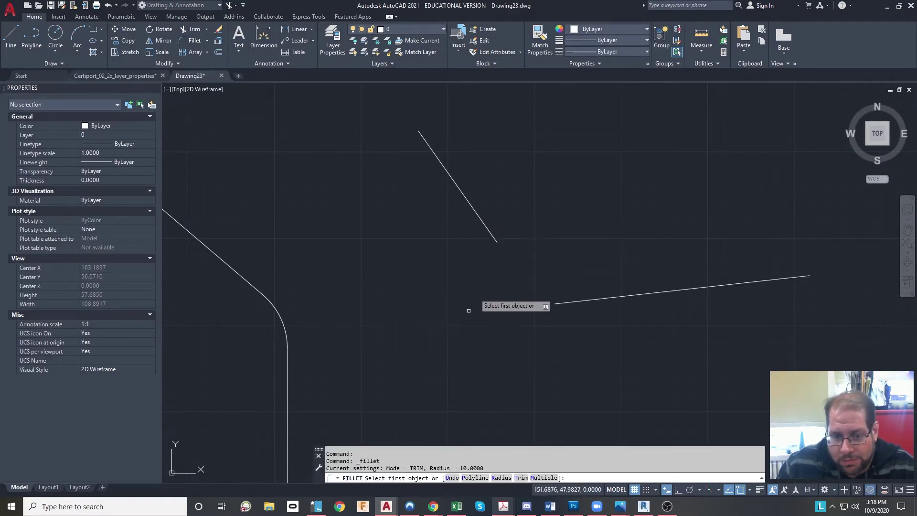
pyautogui.click(470, 206)
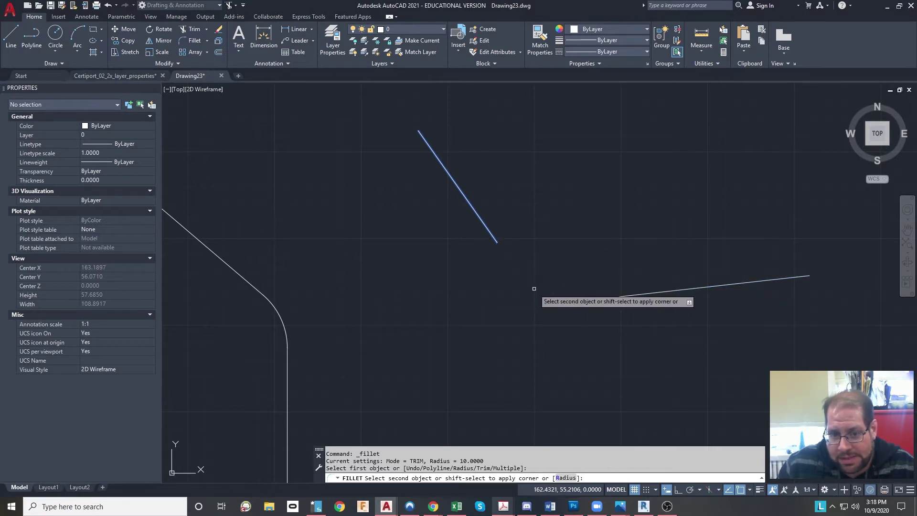
pyautogui.click(624, 295)
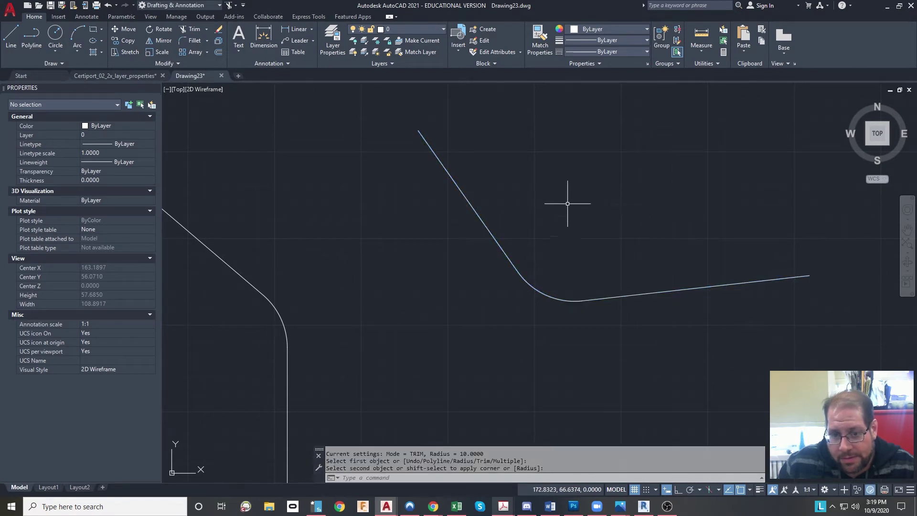
# Step: Try to fillet the nearly vertical line and the slanted line beside it with a radius of 10
pyautogui.scroll(-2, 563, 198)
pyautogui.moveTo(573, 321); pyautogui.dragTo(617, 318, button='middle')
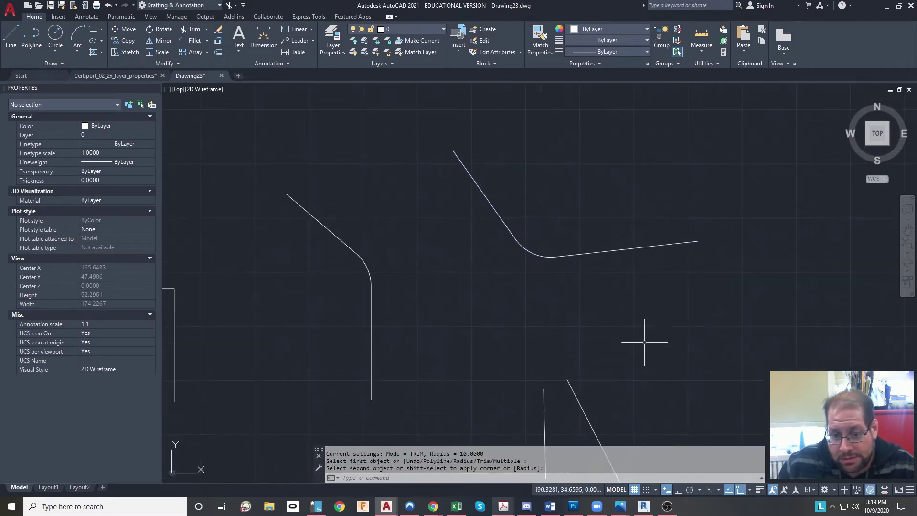
pyautogui.moveTo(625, 394)
pyautogui.mouseDown(button='middle')
pyautogui.moveTo(591, 249)
pyautogui.moveTo(555, 229)
pyautogui.mouseUp(button='middle')
pyautogui.scroll(4, 429, 236)
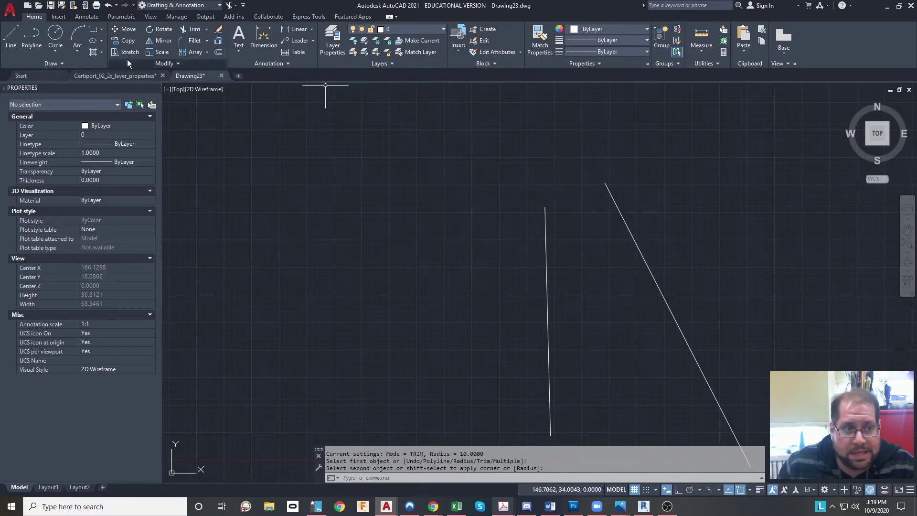
pyautogui.click(192, 40)
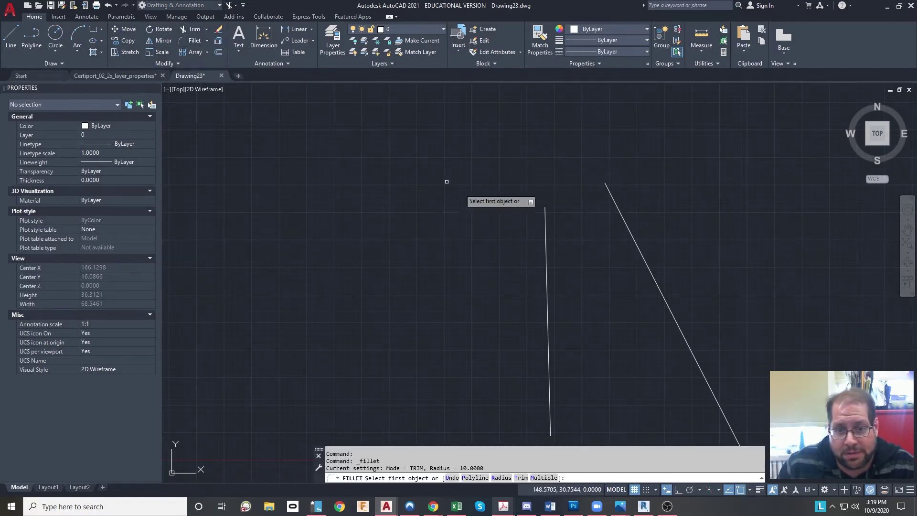
pyautogui.click(548, 322)
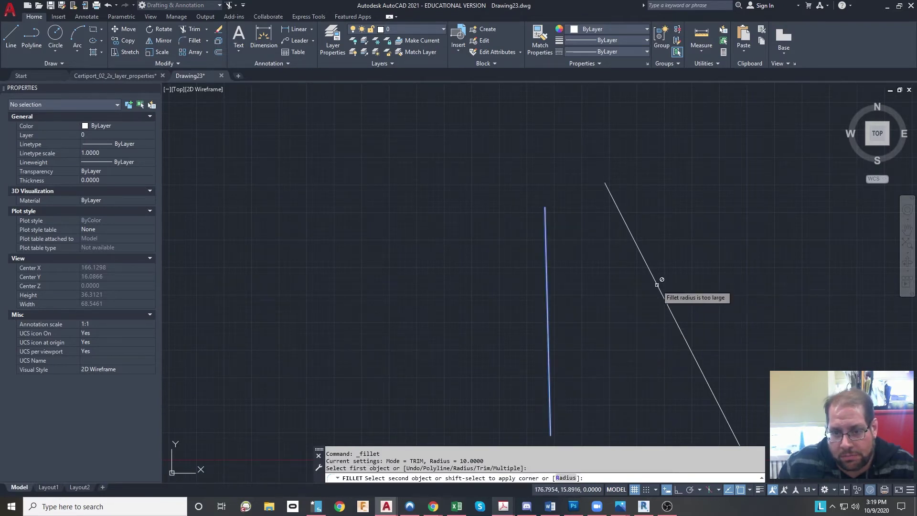
pyautogui.press('Escape')
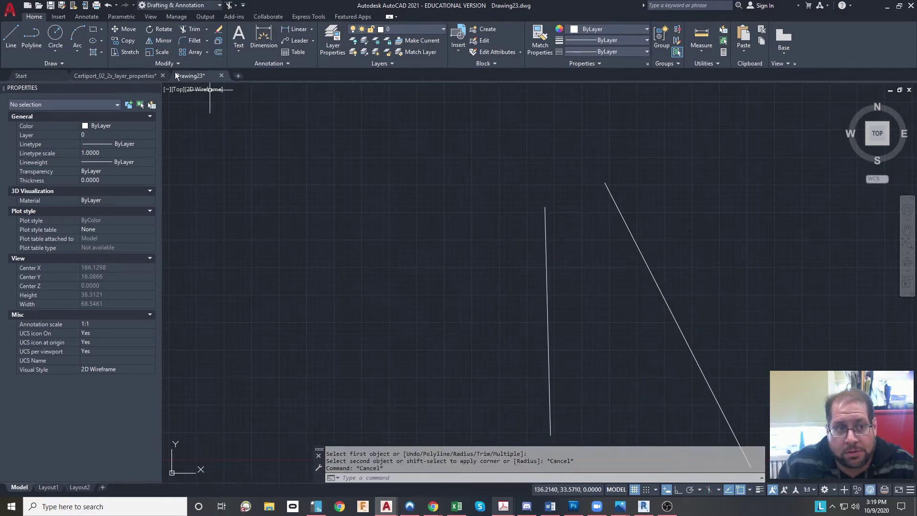
# Step: Fillet the nearly vertical line and the slanted line at their upper ends with a radius of 5
pyautogui.click(189, 41)
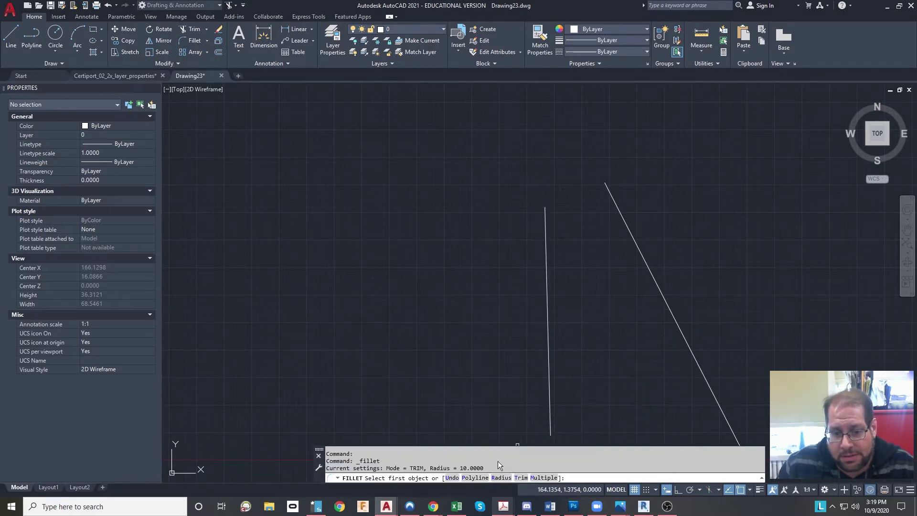
pyautogui.click(503, 477)
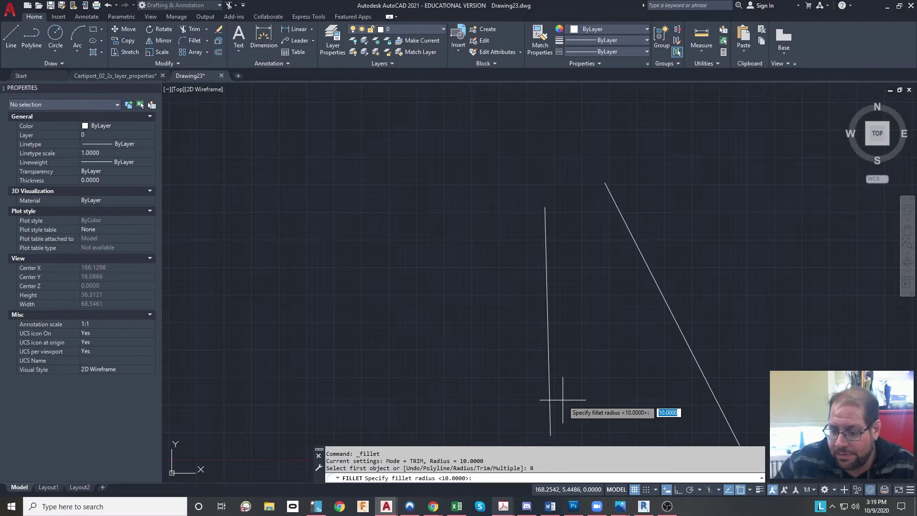
pyautogui.write('5')
pyautogui.press('Return')
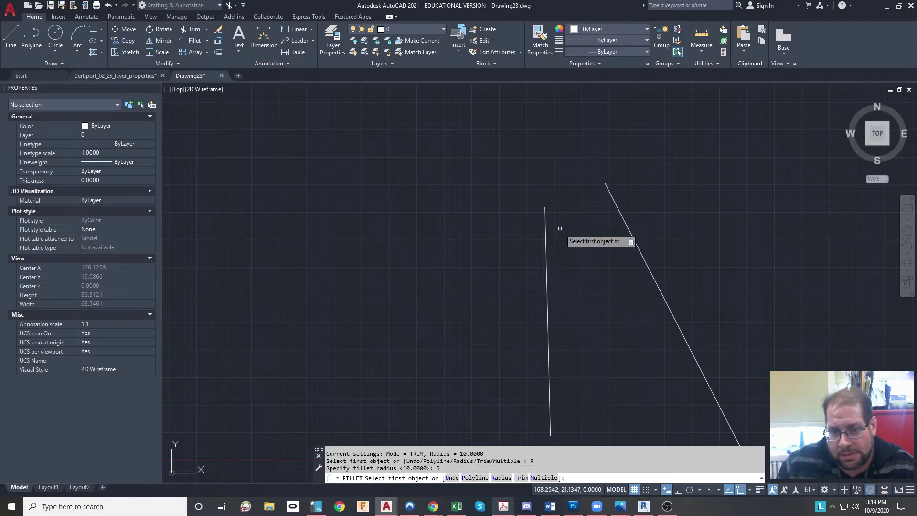
pyautogui.click(546, 242)
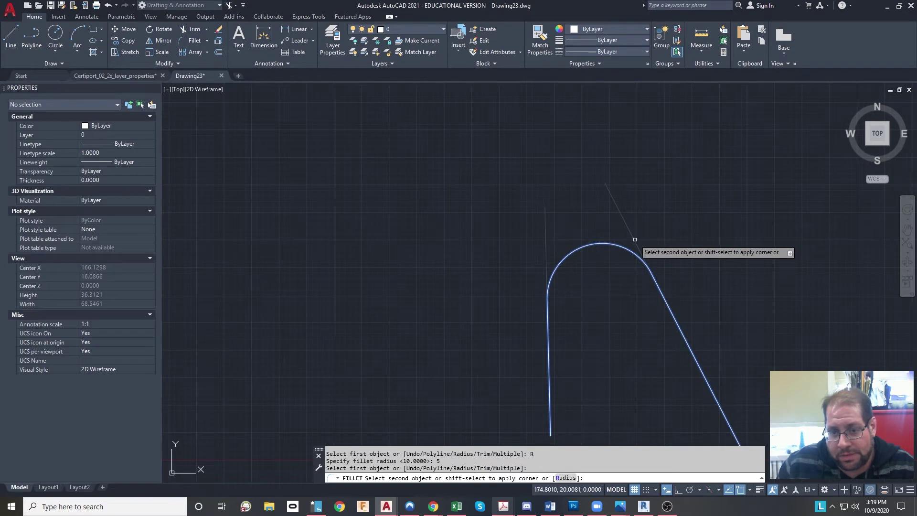
pyautogui.click(634, 240)
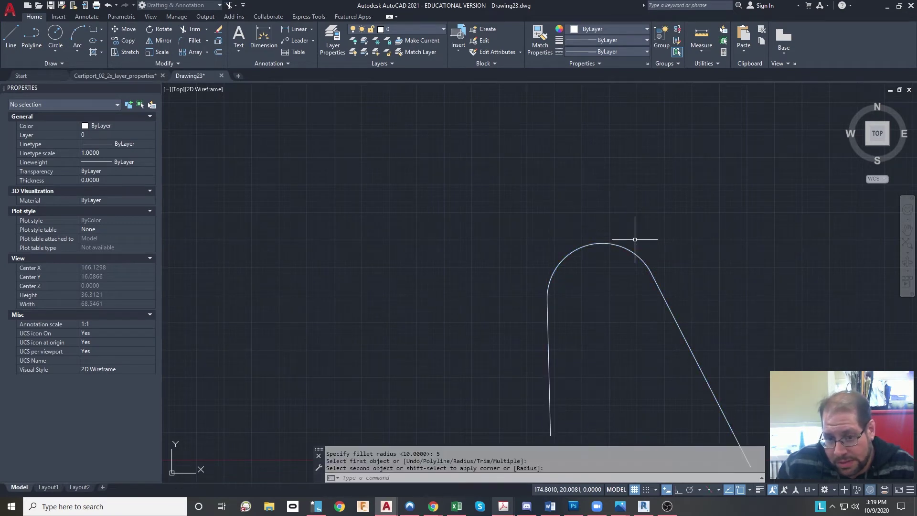
# Step: Draw an open rectangular spiral as one nine-segment polyline in the empty area above the sample corners, winding clockwise inward with Ortho on
pyautogui.scroll(-4, 623, 311)
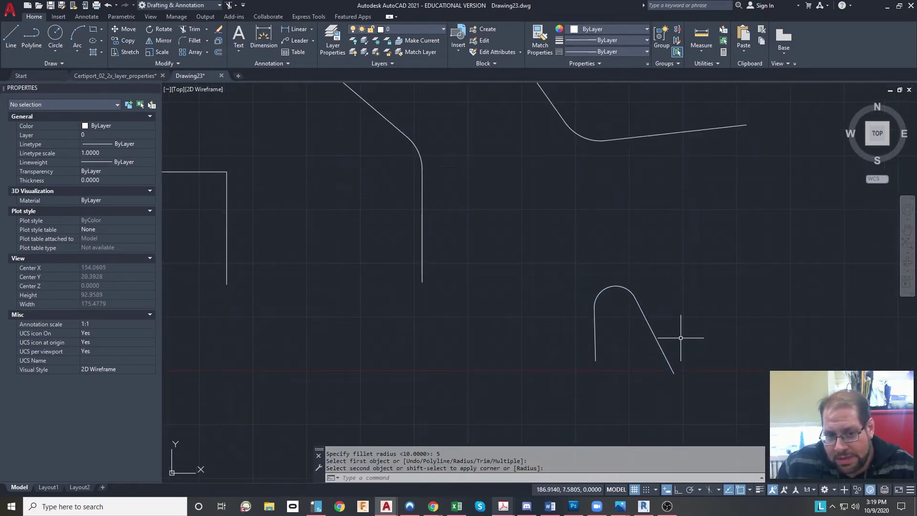
pyautogui.scroll(-2, 398, 268)
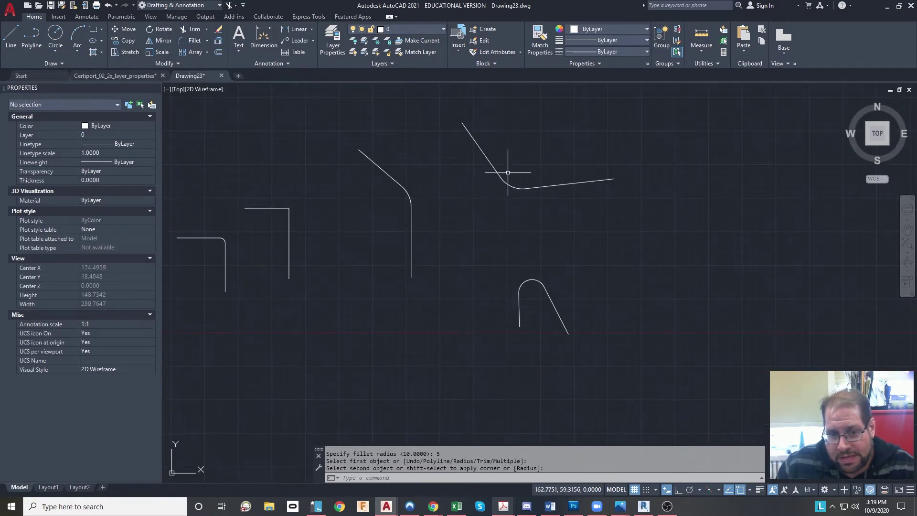
pyautogui.moveTo(213, 241); pyautogui.dragTo(367, 299, button='middle')
pyautogui.press('Escape')
pyautogui.press('Escape')
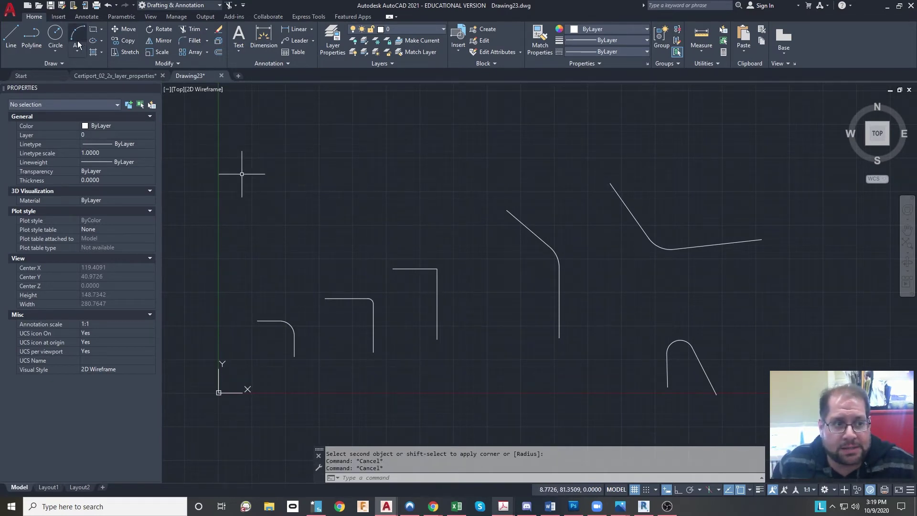
pyautogui.click(32, 36)
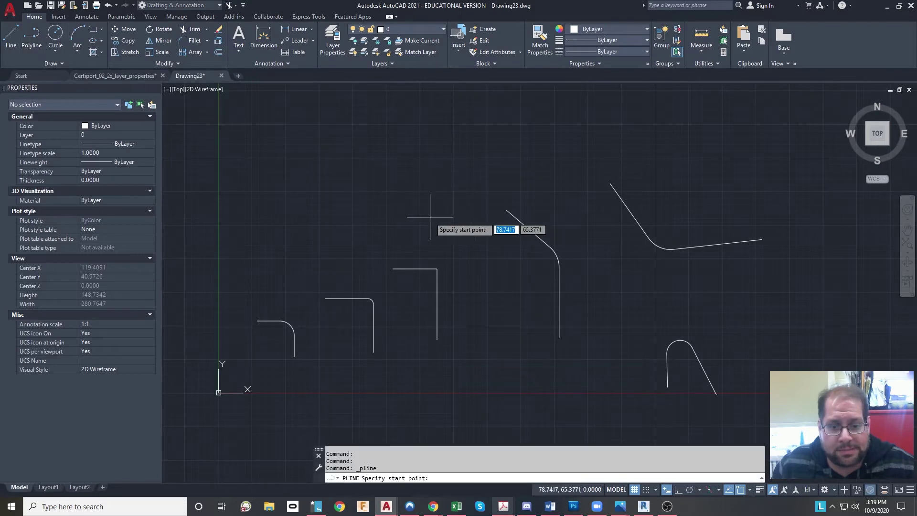
pyautogui.moveTo(316, 213); pyautogui.dragTo(409, 287, button='middle')
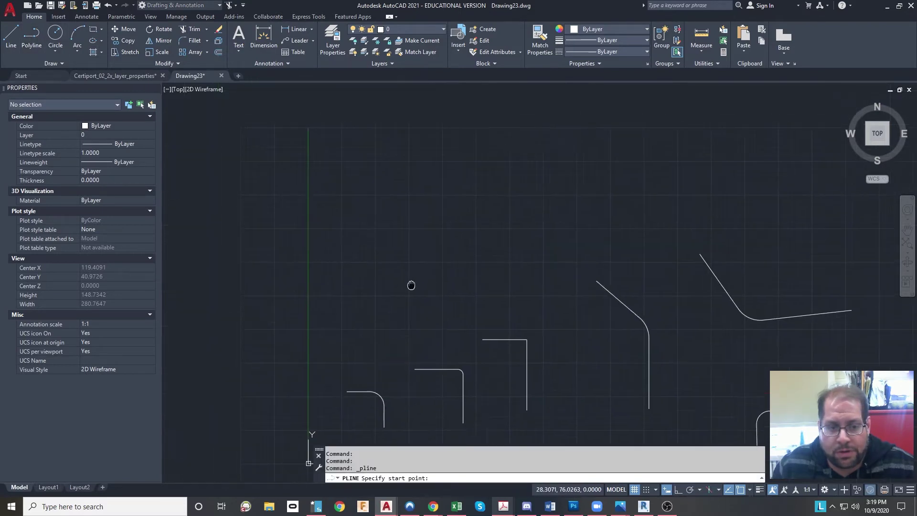
pyautogui.click(327, 190)
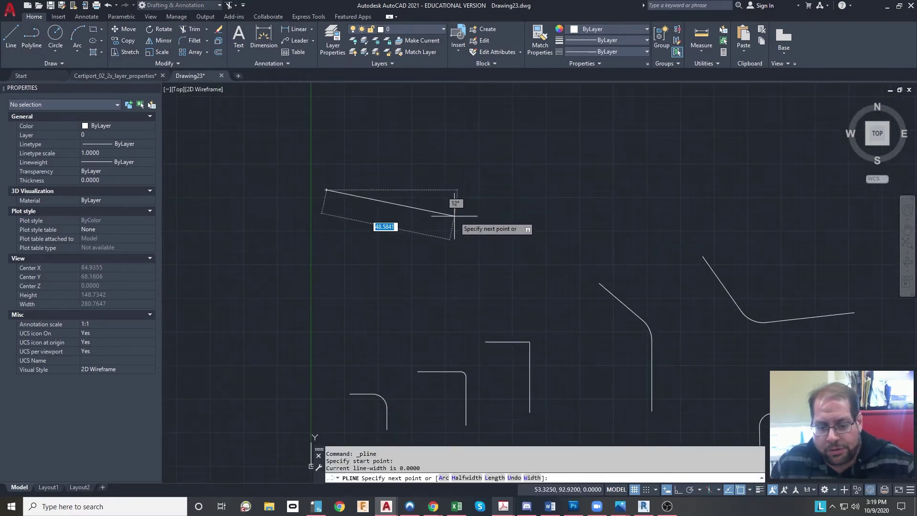
pyautogui.press('F8')
pyautogui.click(464, 190)
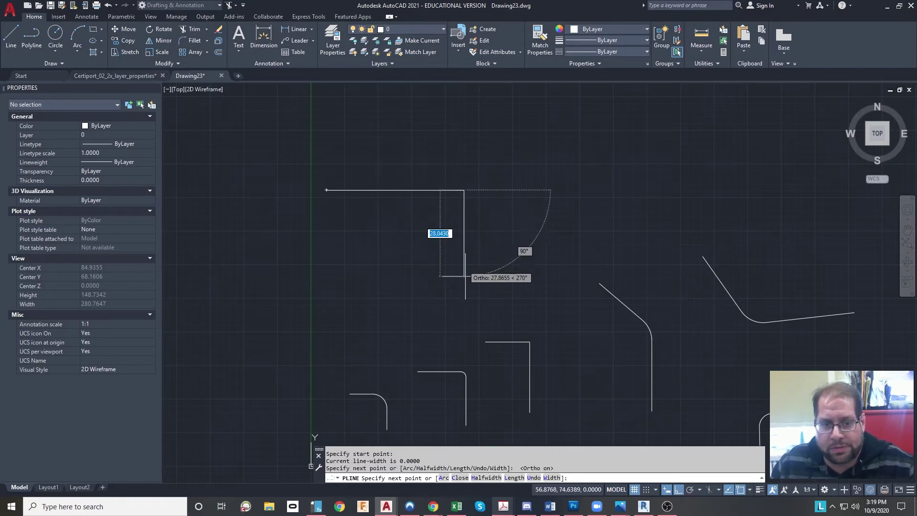
pyautogui.click(467, 309)
pyautogui.click(330, 311)
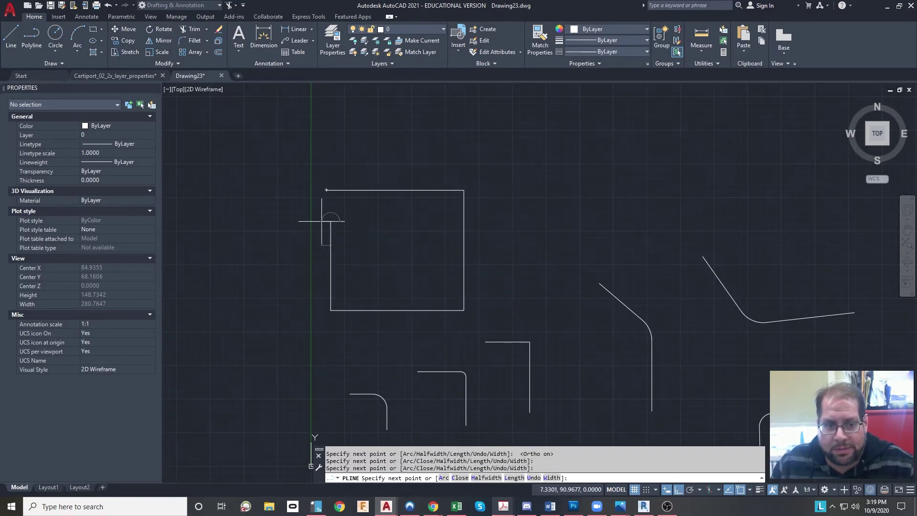
pyautogui.click(330, 221)
pyautogui.click(436, 221)
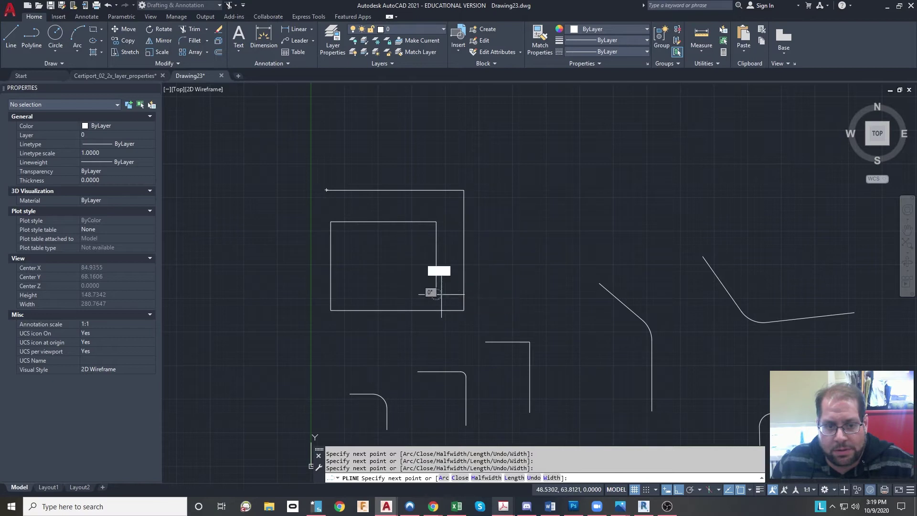
pyautogui.click(438, 294)
pyautogui.click(357, 294)
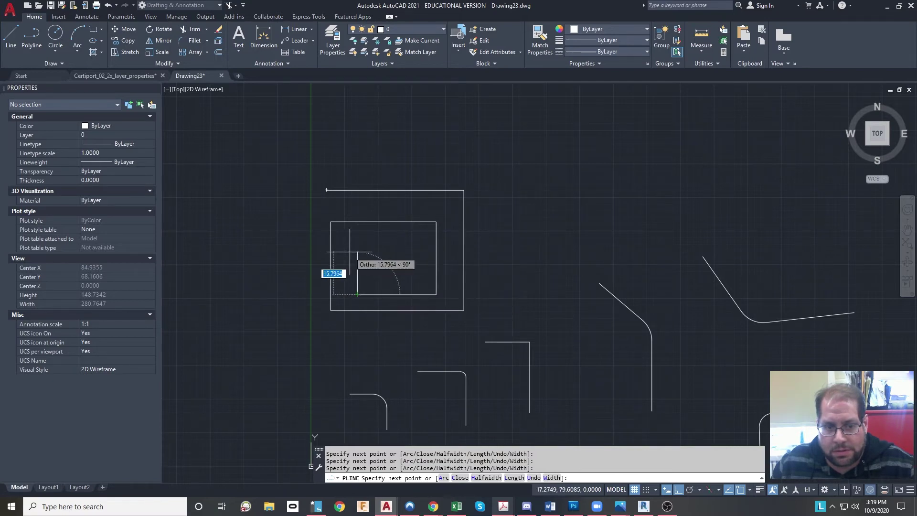
pyautogui.click(357, 238)
pyautogui.click(402, 238)
pyautogui.press('Escape')
pyautogui.press('Escape')
pyautogui.press('Escape')
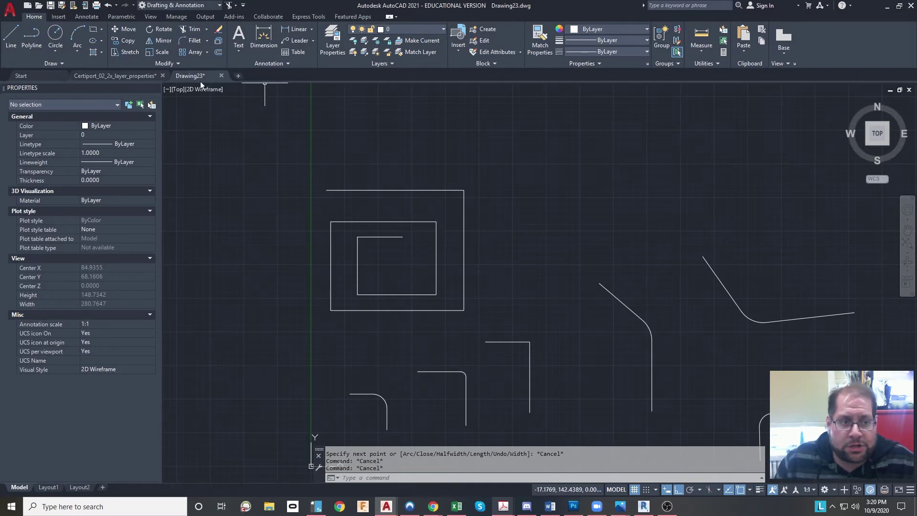
# Step: Fillet all corners of the spiral polyline at once with the Polyline option and a radius of 5
pyautogui.click(196, 40)
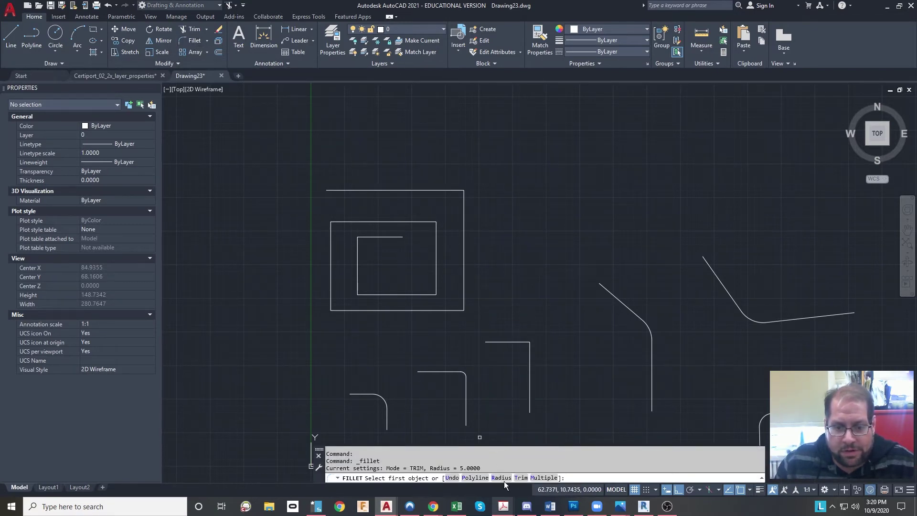
pyautogui.click(473, 476)
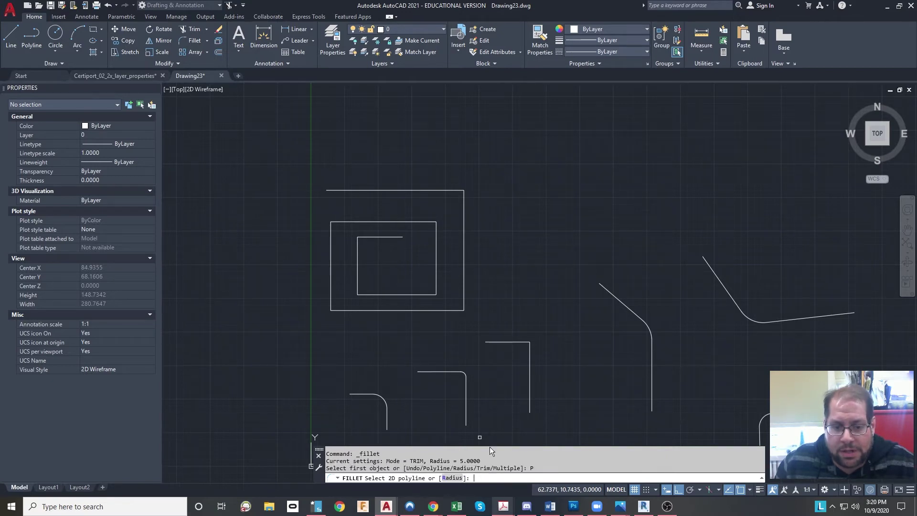
pyautogui.click(464, 269)
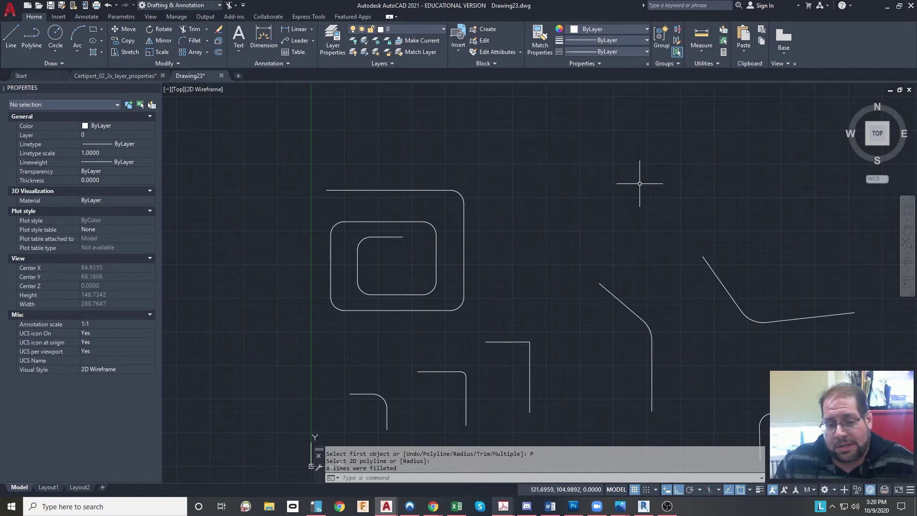
# Step: Draw a wide rectangle in the empty area above the filleted spiral, extending past its outer vertical edge
pyautogui.click(93, 29)
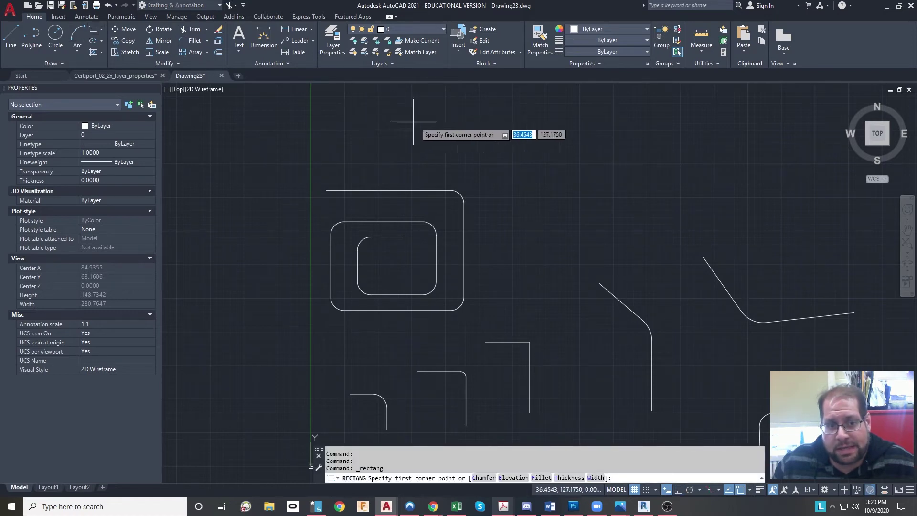
pyautogui.click(432, 112)
pyautogui.click(557, 163)
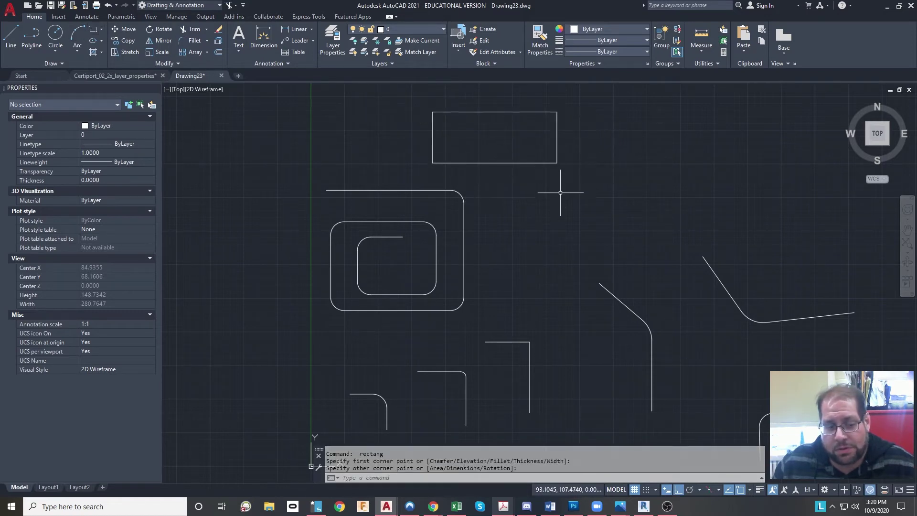
pyautogui.press('Escape')
pyautogui.press('Escape')
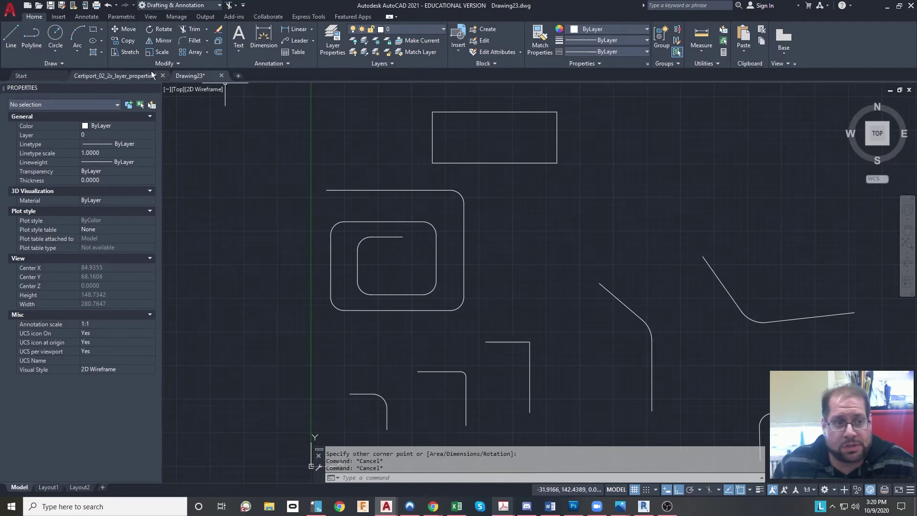
# Step: Fillet all corners of the rectangle at once with the Polyline option and a radius of 5
pyautogui.click(198, 45)
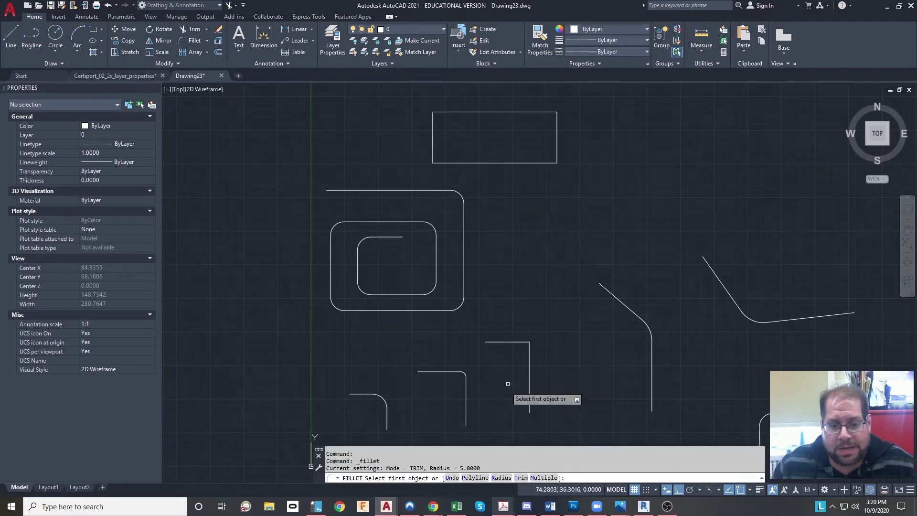
pyautogui.write('P')
pyautogui.press('Return')
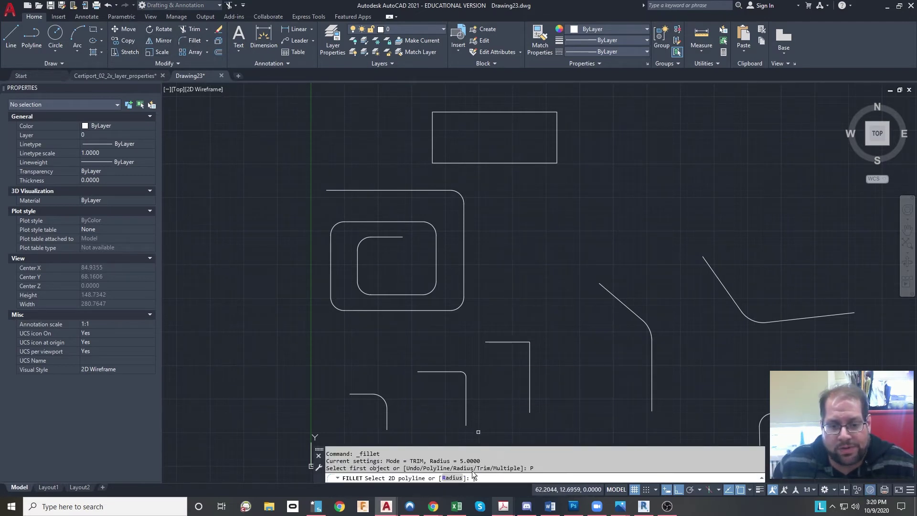
pyautogui.click(490, 163)
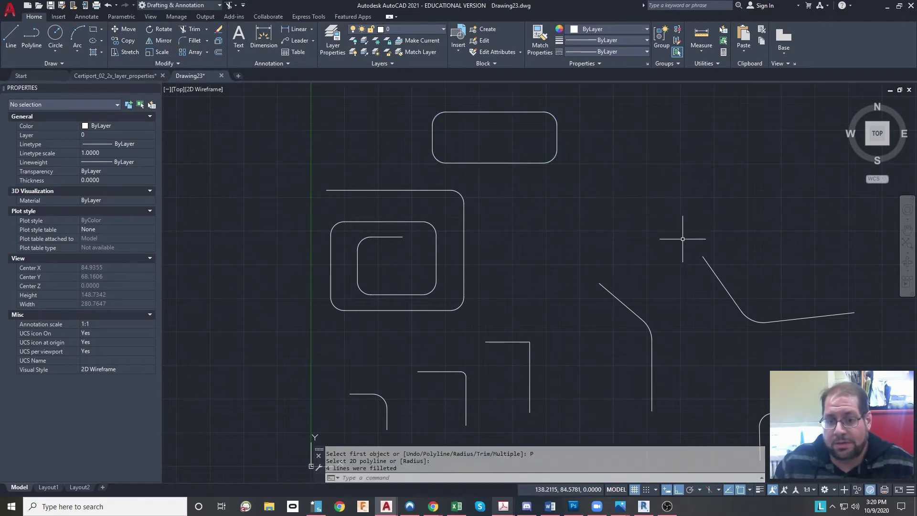
# Step: Undo all the fillets, the rectangle and the spiral, back to the original unfilleted sample corners and separate lines
pyautogui.scroll(-2, 683, 239)
pyautogui.hotkey('ctrl', 'z')
pyautogui.hotkey('ctrl', 'z')
pyautogui.hotkey('ctrl', 'z')
pyautogui.hotkey('ctrl', 'z')
pyautogui.hotkey('ctrl', 'z')
pyautogui.hotkey('ctrl', 'z')
pyautogui.hotkey('ctrl', 'z')
pyautogui.hotkey('ctrl', 'z')
pyautogui.hotkey('ctrl', 'z')
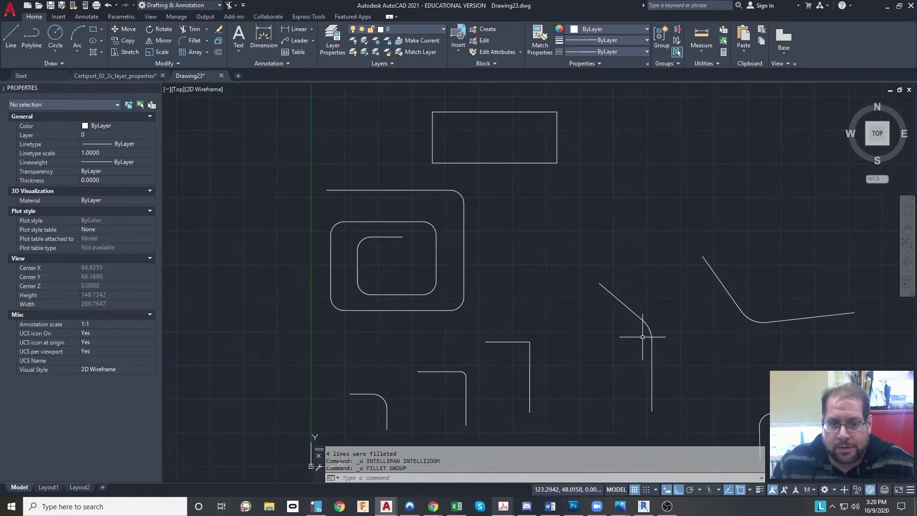
pyautogui.hotkey('ctrl', 'z')
pyautogui.hotkey('ctrl', 'z')
pyautogui.hotkey('ctrl', 'z')
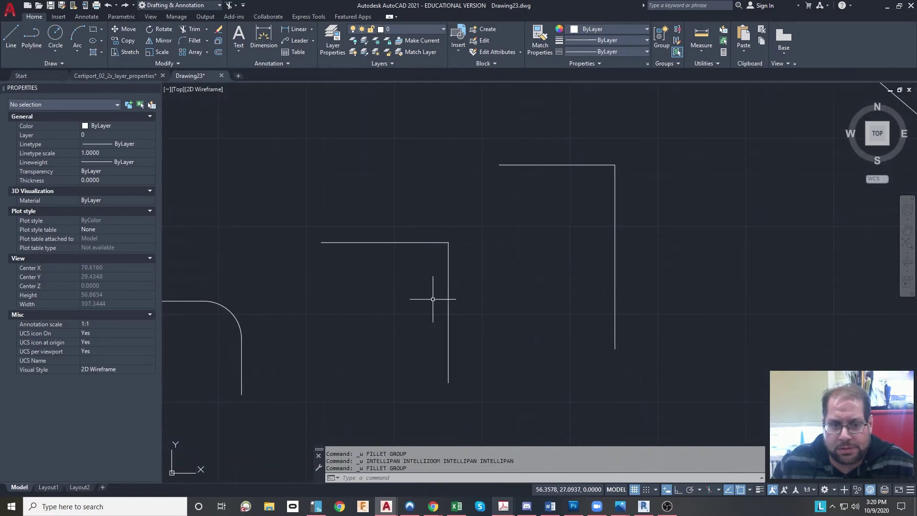
pyautogui.hotkey('ctrl', 'z')
pyautogui.hotkey('ctrl', 'z')
pyautogui.hotkey('ctrl', 'z')
pyautogui.hotkey('ctrl', 'z')
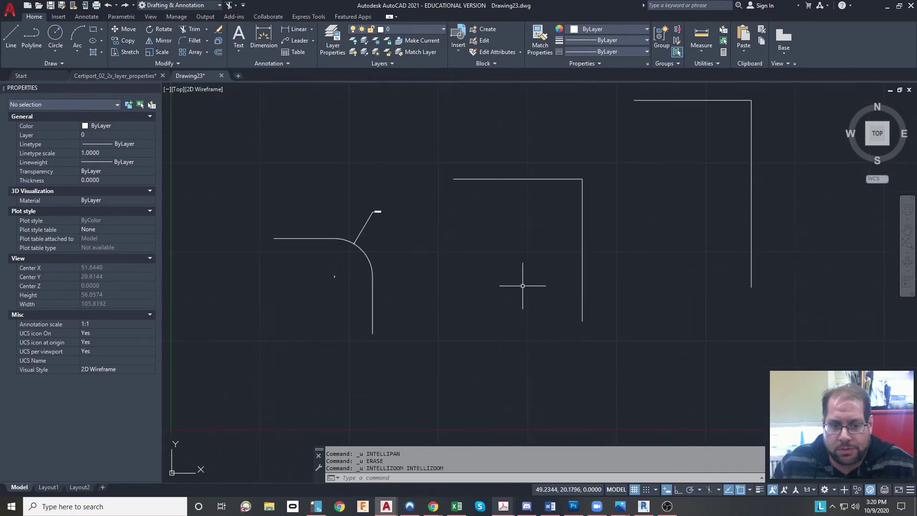
pyautogui.hotkey('ctrl', 'z')
pyautogui.hotkey('ctrl', 'z')
pyautogui.hotkey('ctrl', 'z')
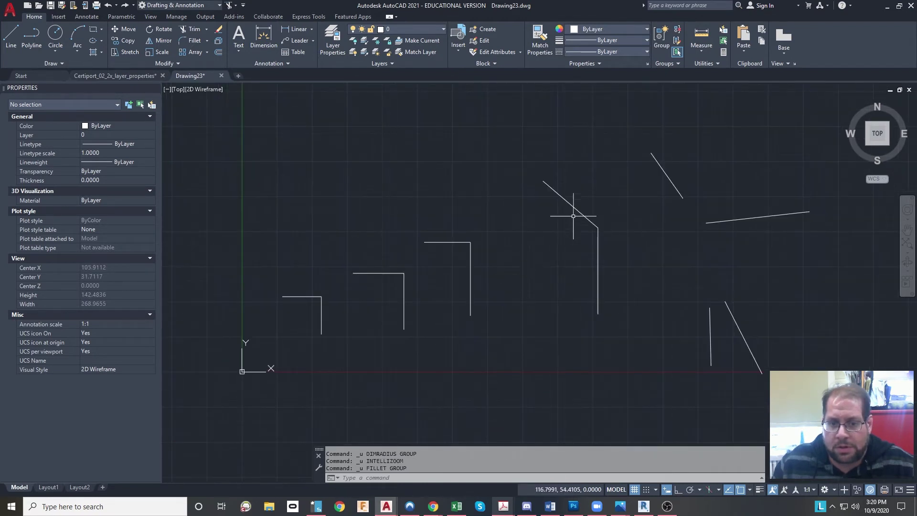
# Step: Chamfer the smallest square corner with a first distance of 4 on its horizontal line and a second distance of 2 on its vertical line
pyautogui.click(208, 44)
pyautogui.click(216, 72)
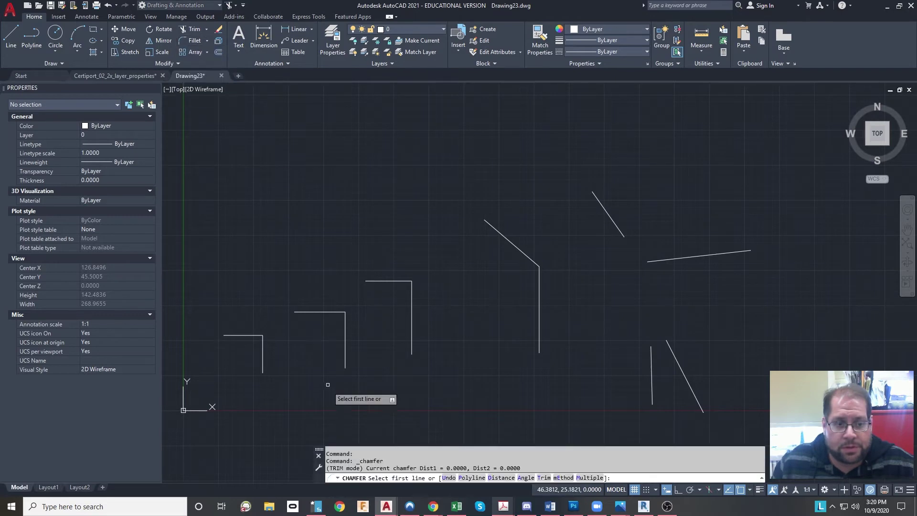
pyautogui.scroll(5, 347, 392)
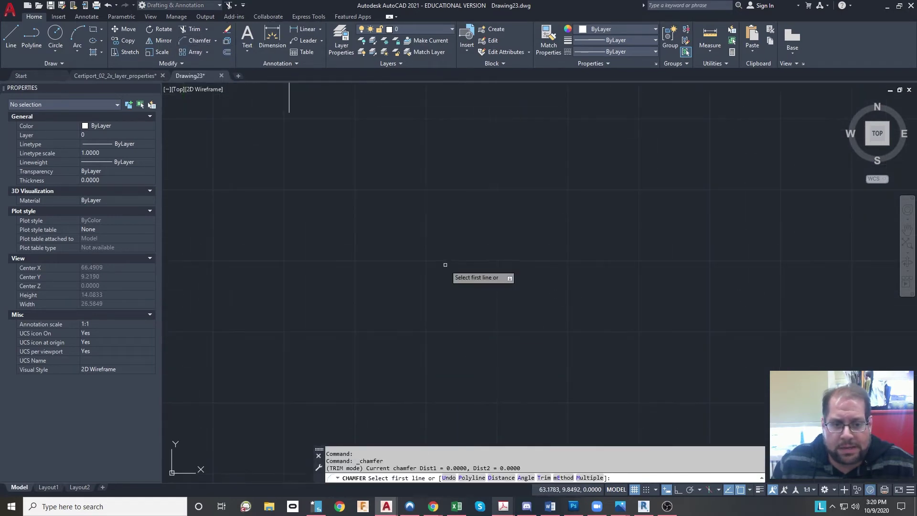
pyautogui.scroll(3, 446, 266)
pyautogui.moveTo(360, 192); pyautogui.dragTo(479, 324, button='middle')
pyautogui.scroll(-2, 426, 250)
pyautogui.moveTo(432, 238); pyautogui.dragTo(692, 329, button='middle')
pyautogui.scroll(2, 475, 289)
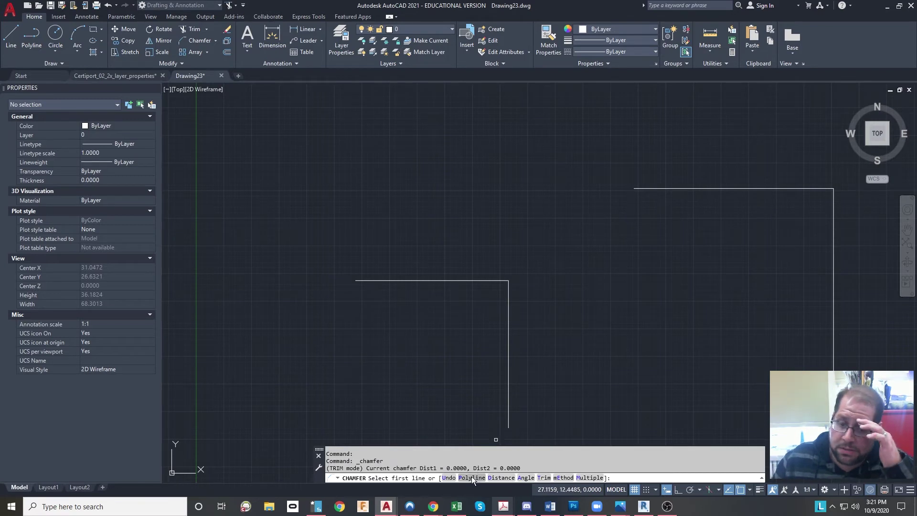
pyautogui.click(502, 477)
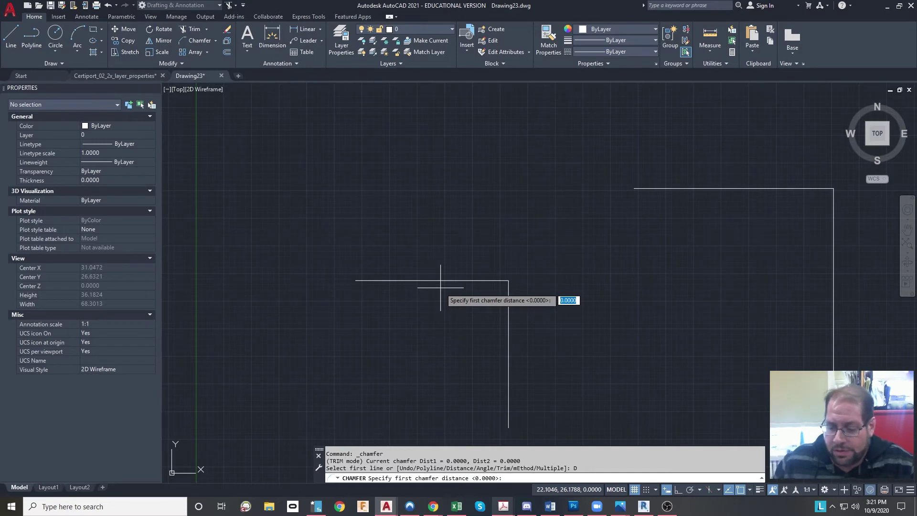
pyautogui.write('4')
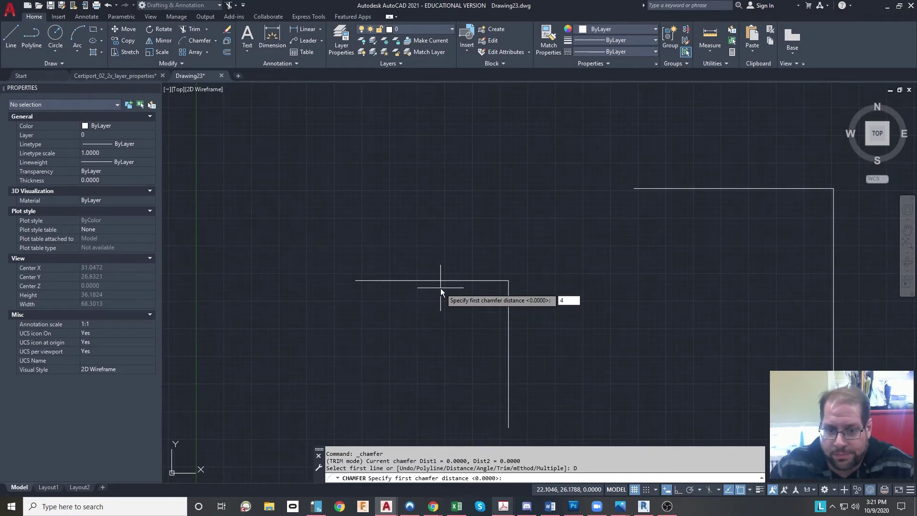
pyautogui.press('Return')
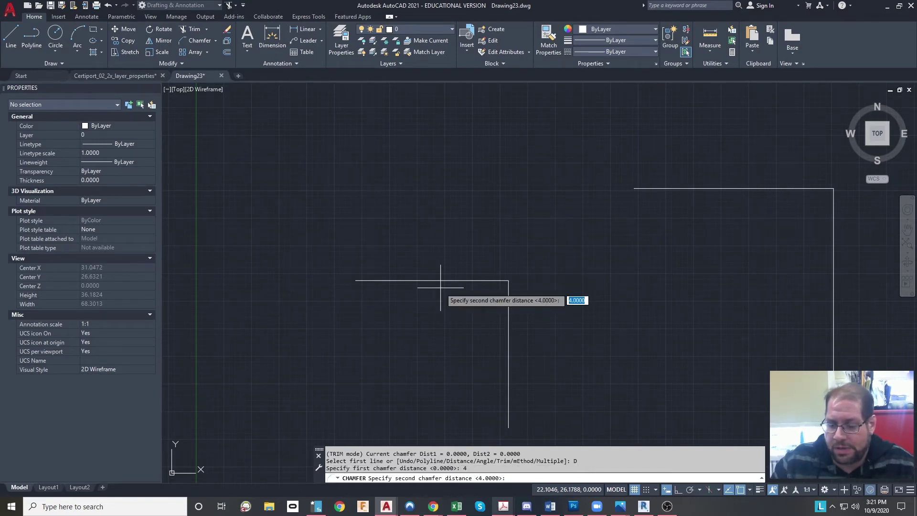
pyautogui.write('2')
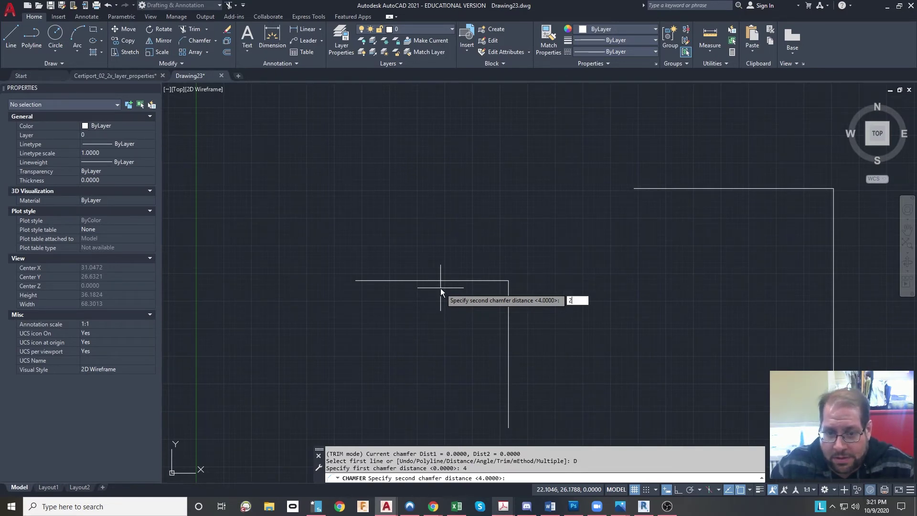
pyautogui.press('Return')
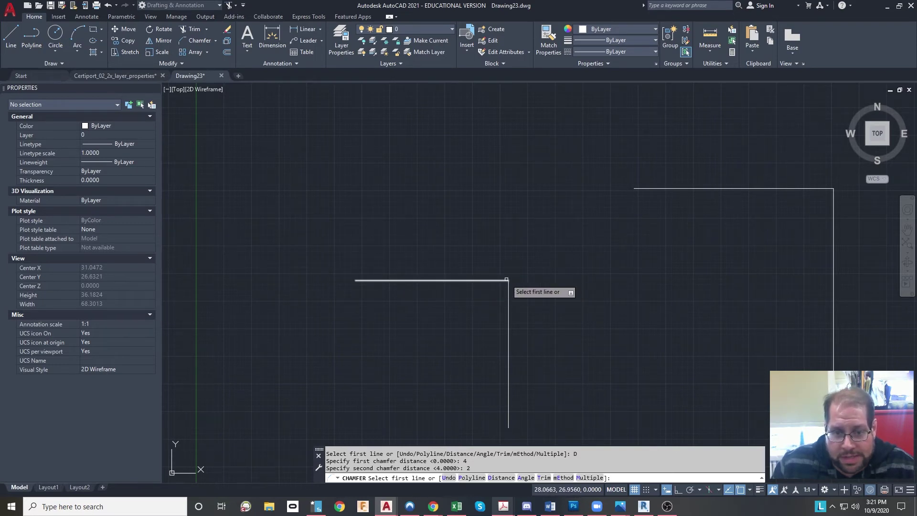
pyautogui.click(403, 281)
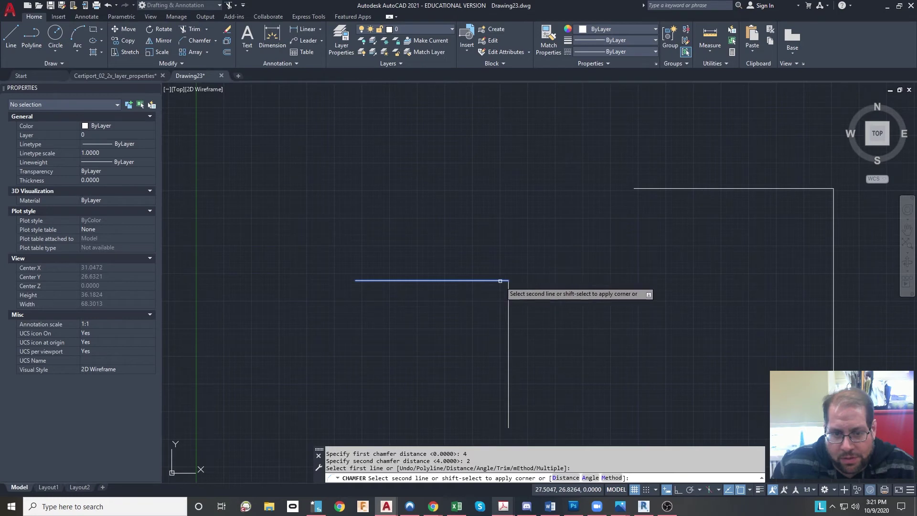
pyautogui.click(509, 335)
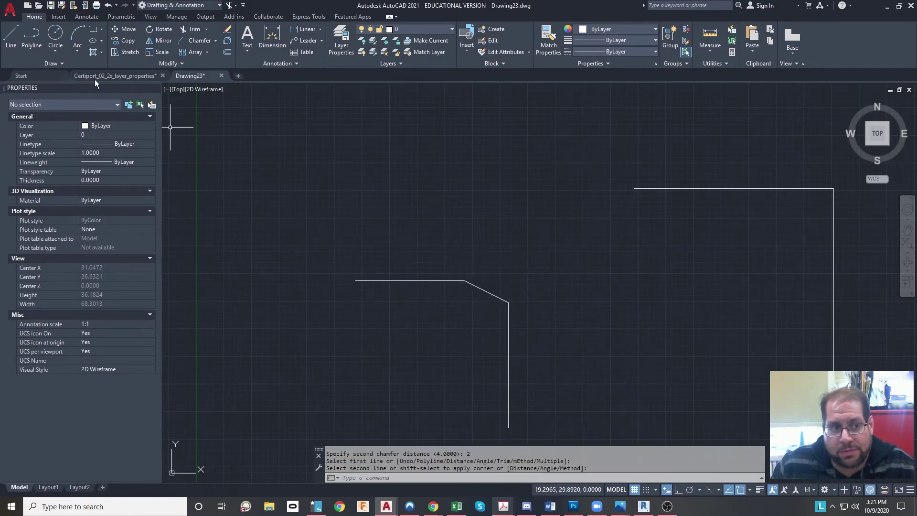
# Step: Draw two Ortho reference lines from the chamfer's ends, extending the horizontal and vertical edges past their original corner
pyautogui.click(18, 38)
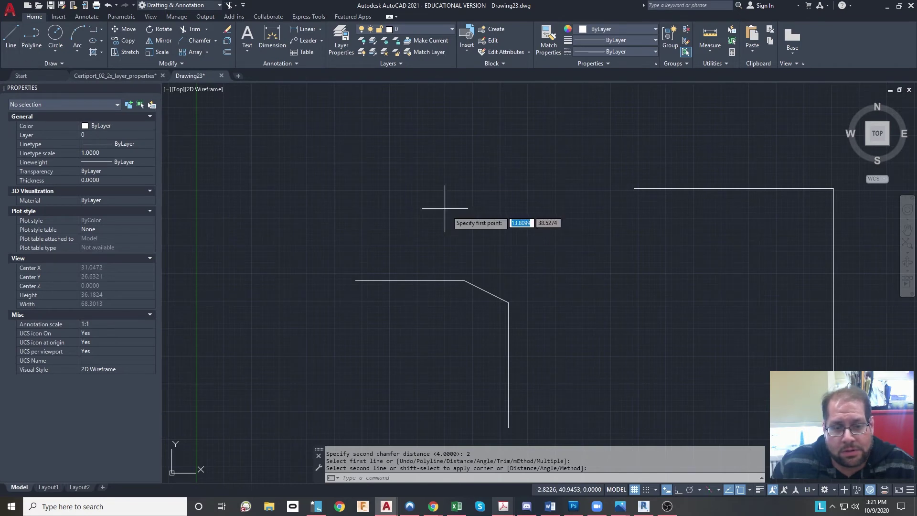
pyautogui.click(465, 281)
pyautogui.press('F8')
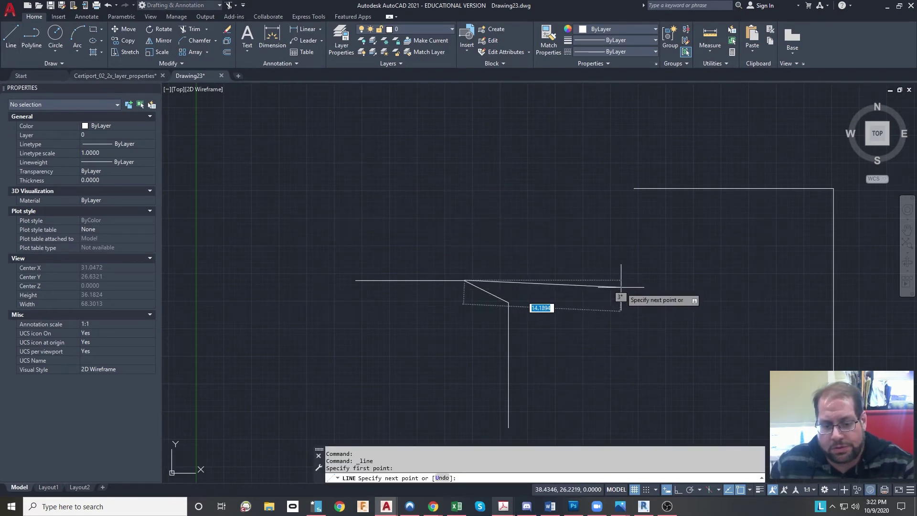
pyautogui.click(528, 286)
pyautogui.press('Return')
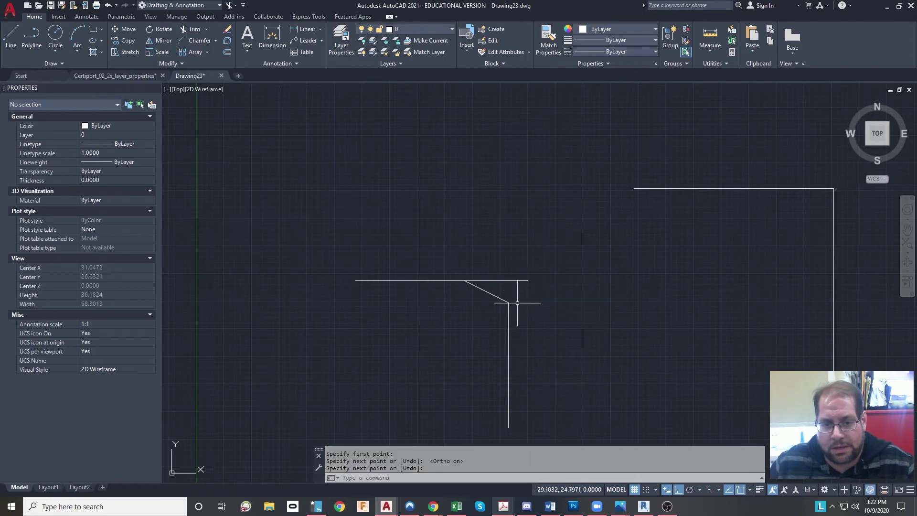
pyautogui.press('Return')
pyautogui.click(507, 302)
pyautogui.click(508, 252)
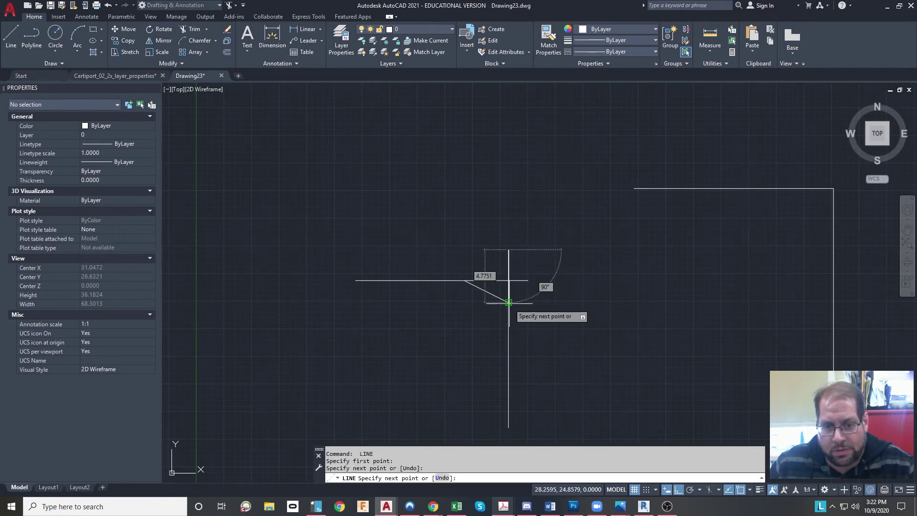
pyautogui.press('Escape')
pyautogui.press('Escape')
# Step: Erase the two reference lines that cross at the chamfered corner
pyautogui.scroll(2, 510, 304)
pyautogui.scroll(4, 506, 286)
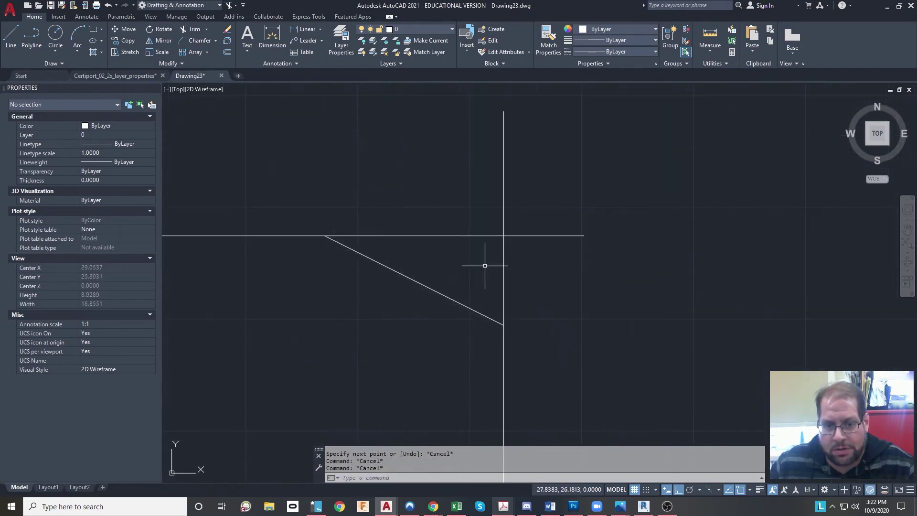
pyautogui.click(366, 209)
pyautogui.press('Escape')
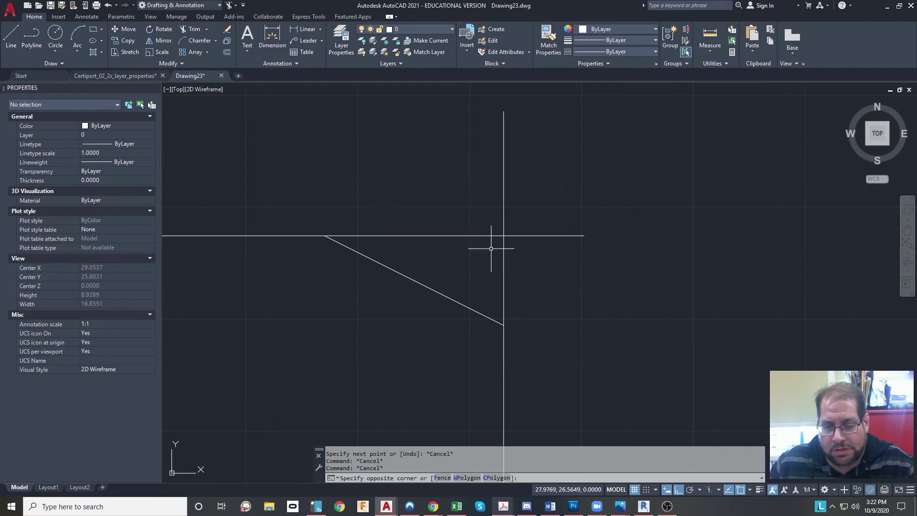
pyautogui.click(521, 246)
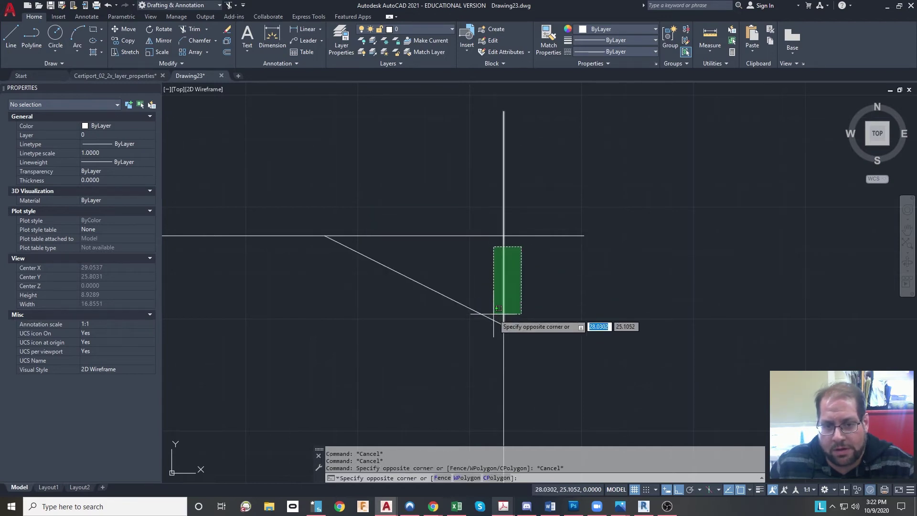
pyautogui.press('Escape')
pyautogui.click(586, 279)
pyautogui.click(477, 217)
pyautogui.press('Delete')
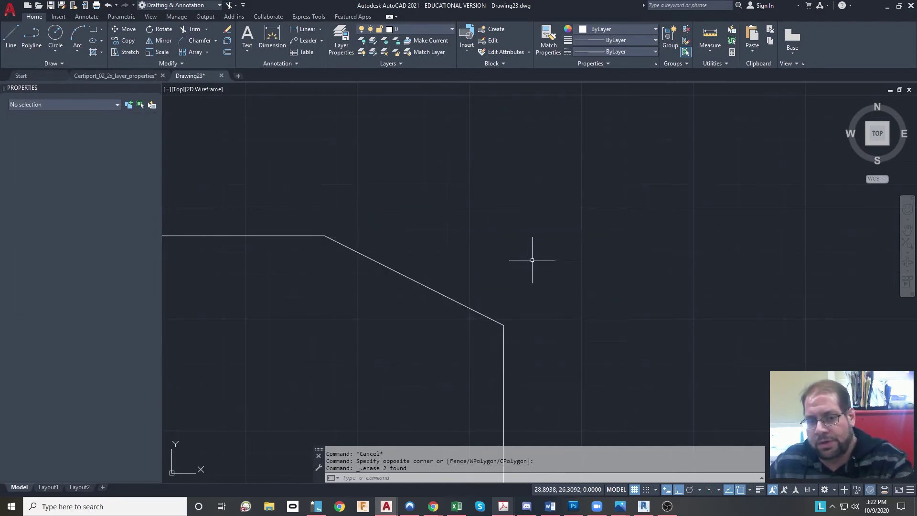
pyautogui.scroll(-1, 467, 245)
pyautogui.click(436, 272)
pyautogui.click(409, 293)
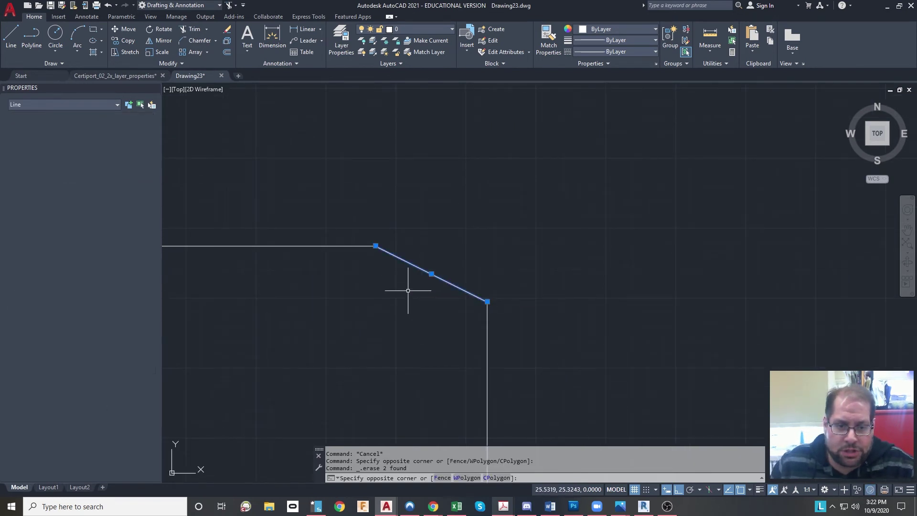
# Step: Chamfer the middle-sized square corner with both distances set to 4, picking its horizontal line first and its vertical line second
pyautogui.scroll(-2, 635, 268)
pyautogui.moveTo(753, 230)
pyautogui.mouseDown(button='middle')
pyautogui.moveTo(463, 299)
pyautogui.moveTo(372, 269)
pyautogui.mouseUp(button='middle')
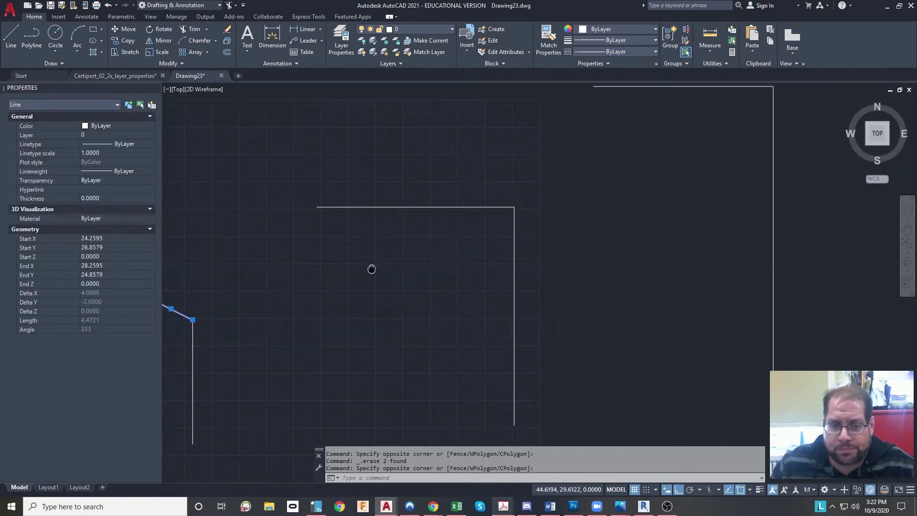
pyautogui.click(182, 40)
pyautogui.click(506, 477)
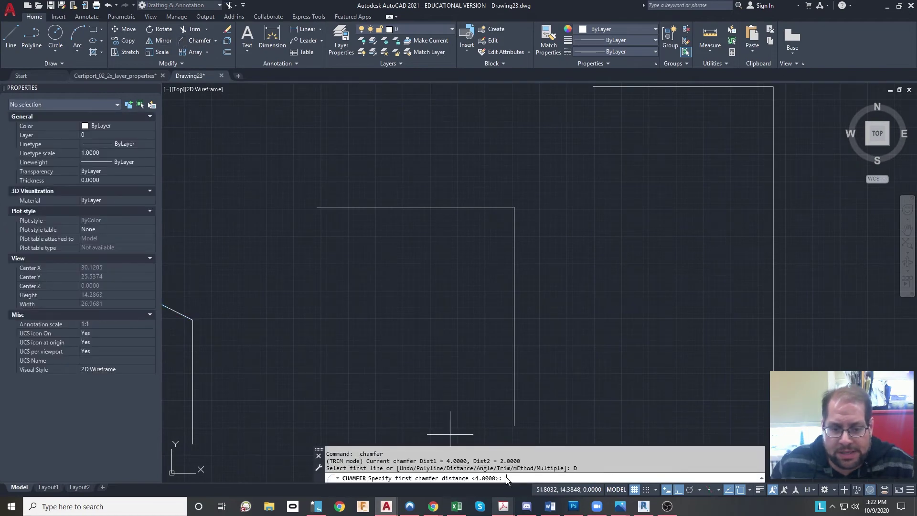
pyautogui.write('4')
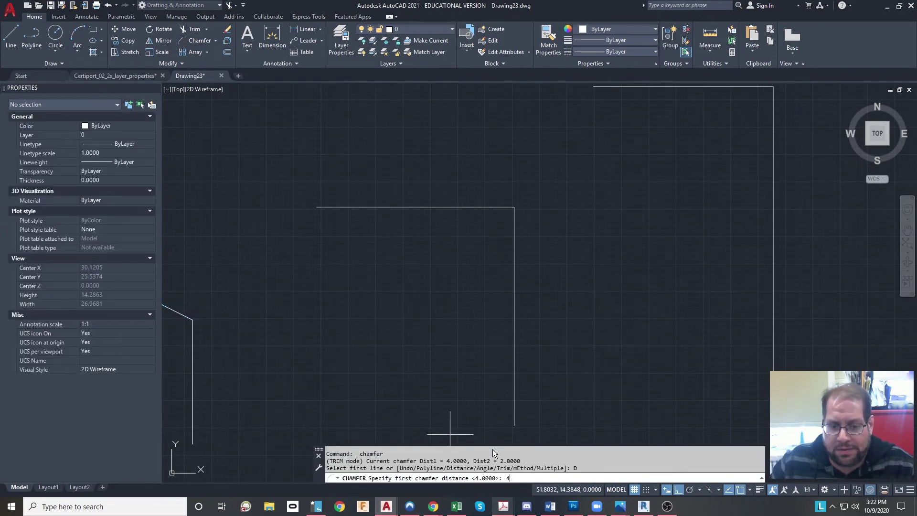
pyautogui.press('Return')
pyautogui.write('4')
pyautogui.press('Return')
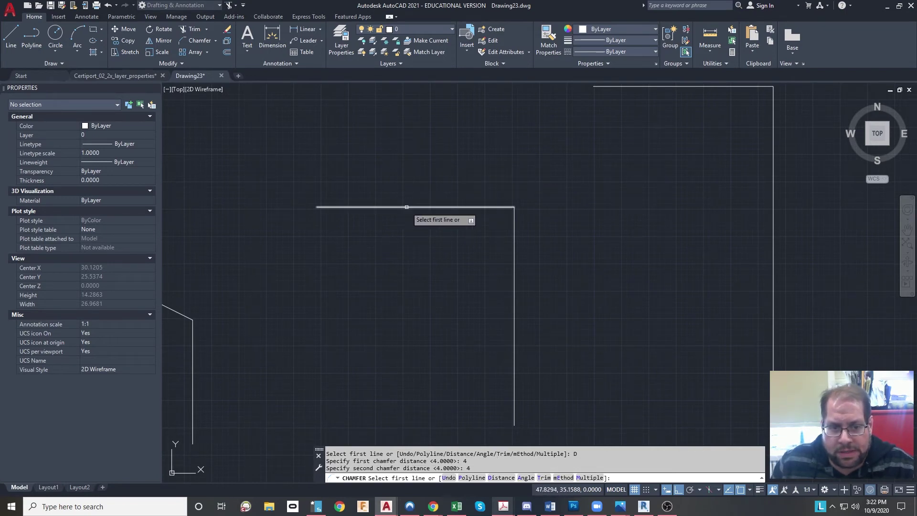
pyautogui.click(431, 208)
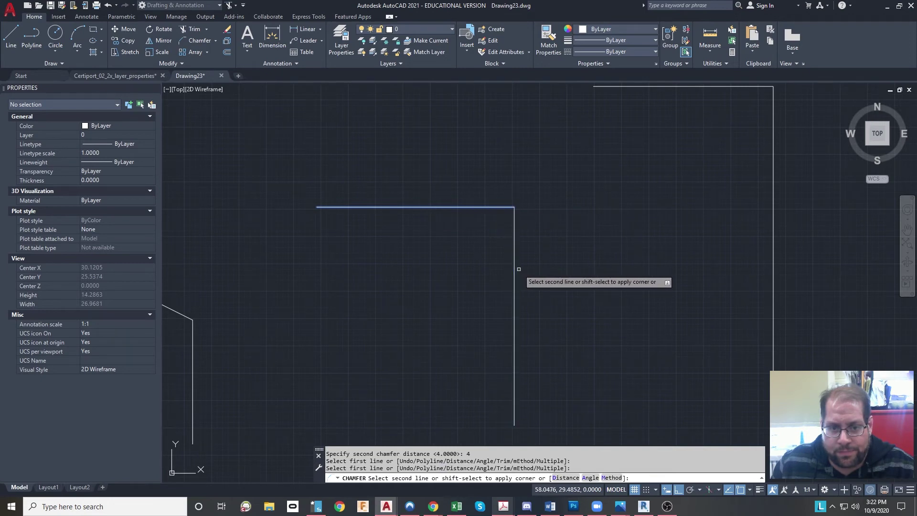
pyautogui.click(515, 269)
# Step: Try to chamfer the largest square corner by angle, with length 5 and angle 3, picking its horizontal line first and its vertical line second
pyautogui.moveTo(741, 146); pyautogui.dragTo(434, 240, button='middle')
pyautogui.scroll(-2, 513, 239)
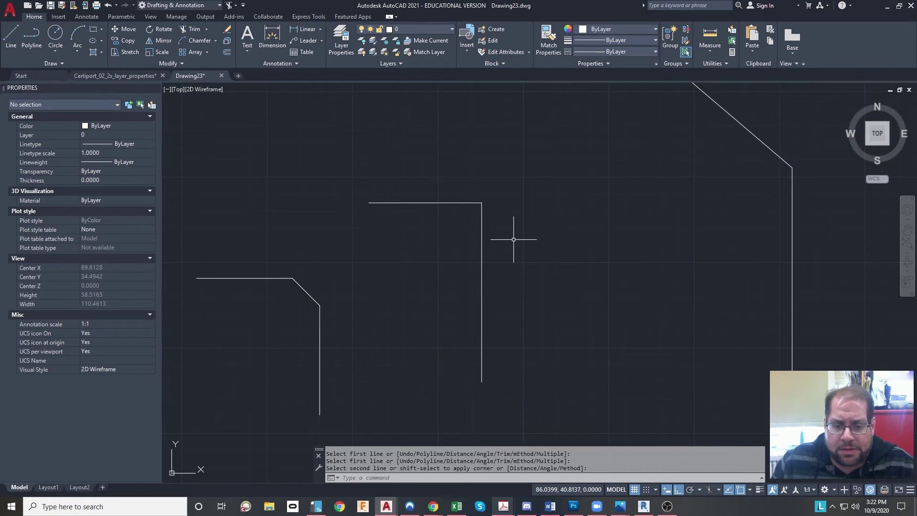
pyautogui.scroll(2, 444, 190)
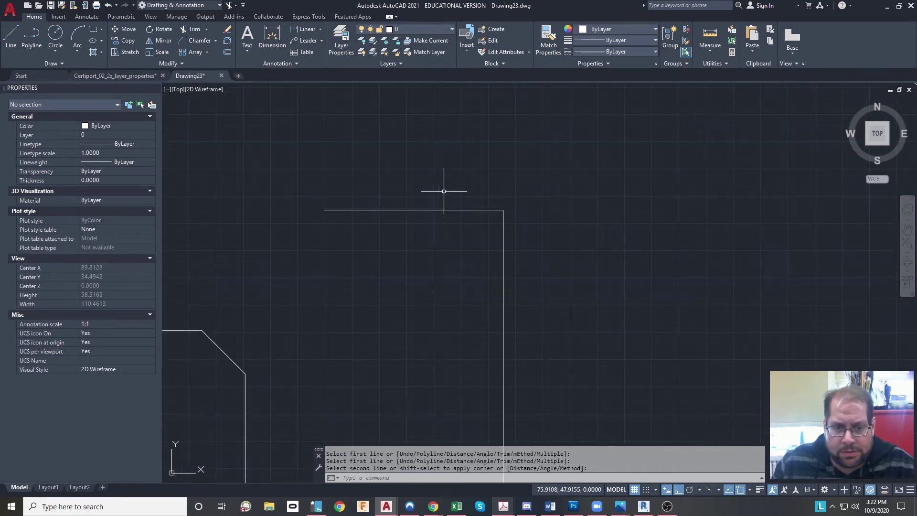
pyautogui.moveTo(498, 222); pyautogui.dragTo(439, 229, button='middle')
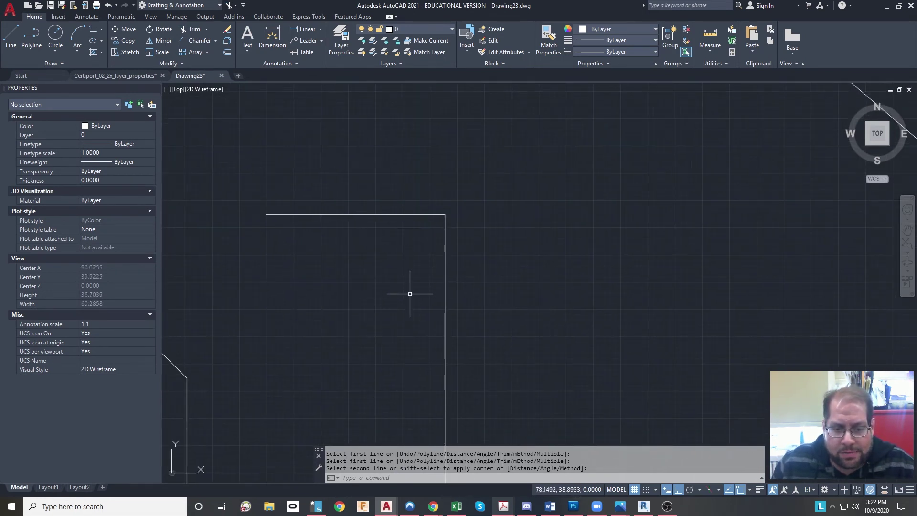
pyautogui.click(193, 40)
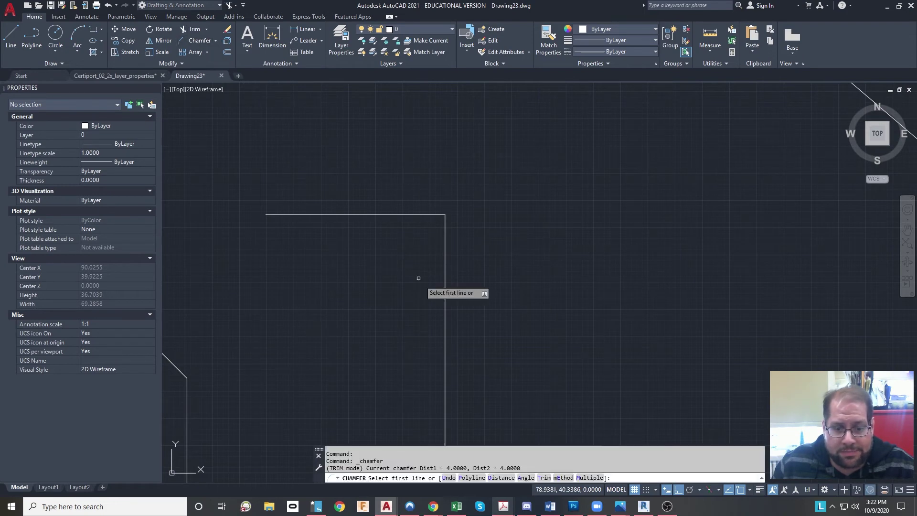
pyautogui.click(523, 478)
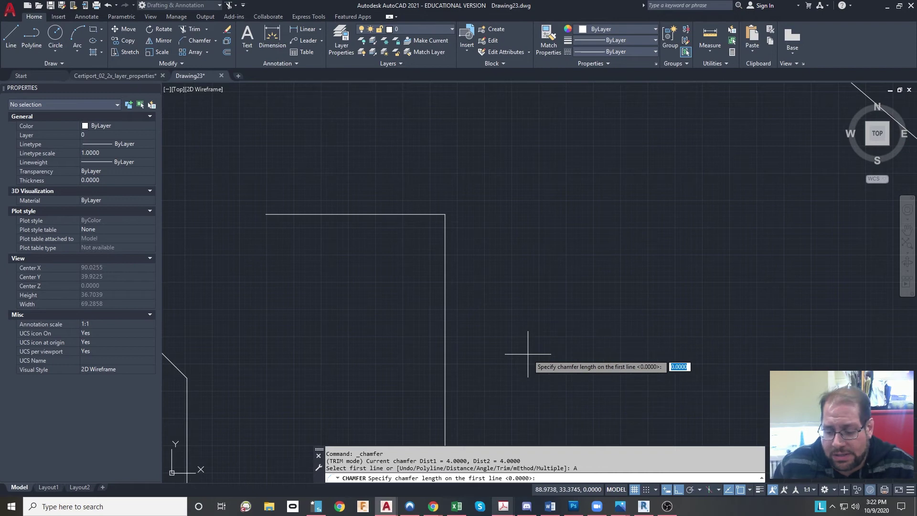
pyautogui.press('BackSpace')
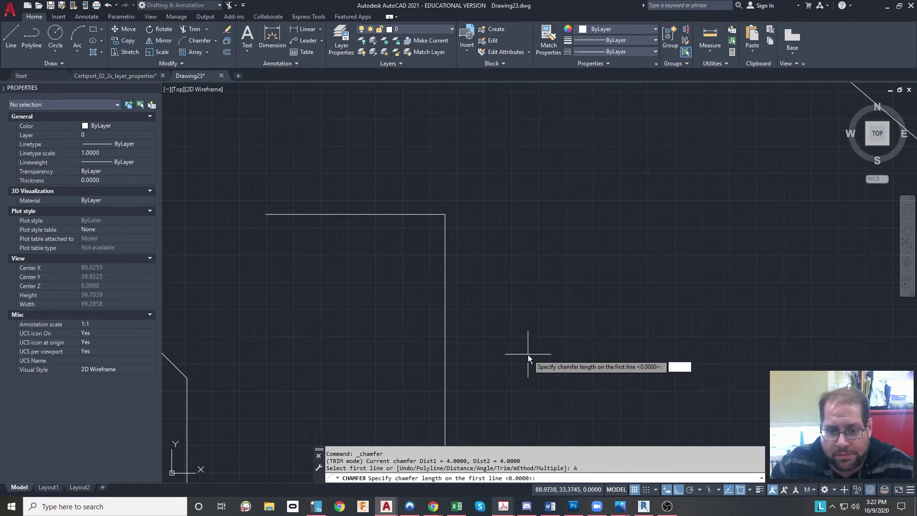
pyautogui.press('Return')
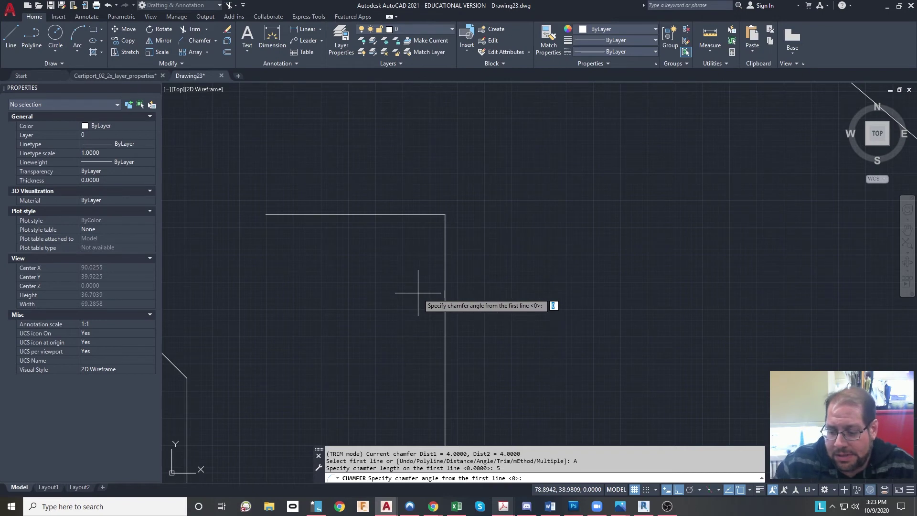
pyautogui.write('3')
pyautogui.press('Return')
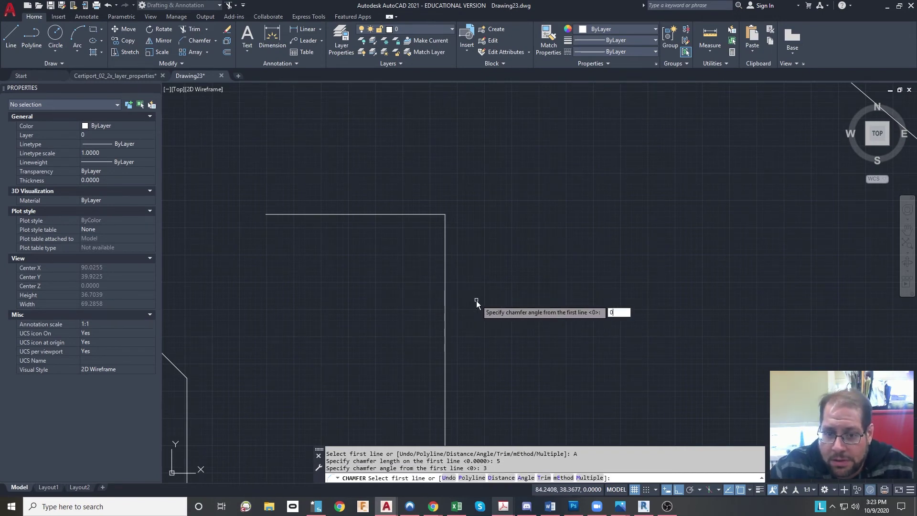
pyautogui.write('3202')
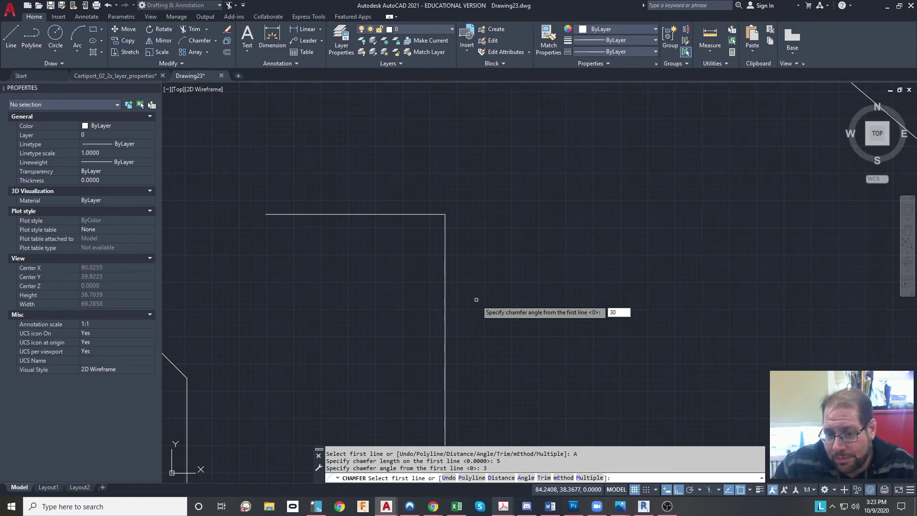
pyautogui.press('Return')
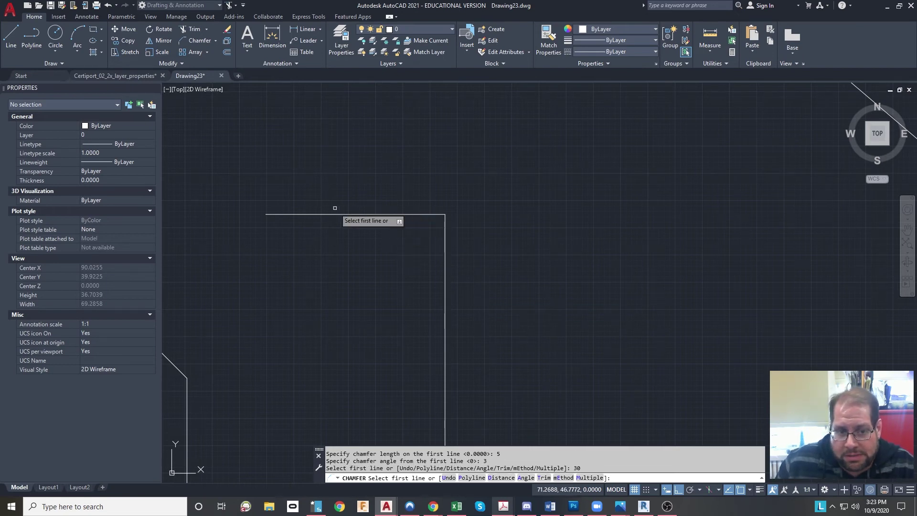
pyautogui.click(306, 214)
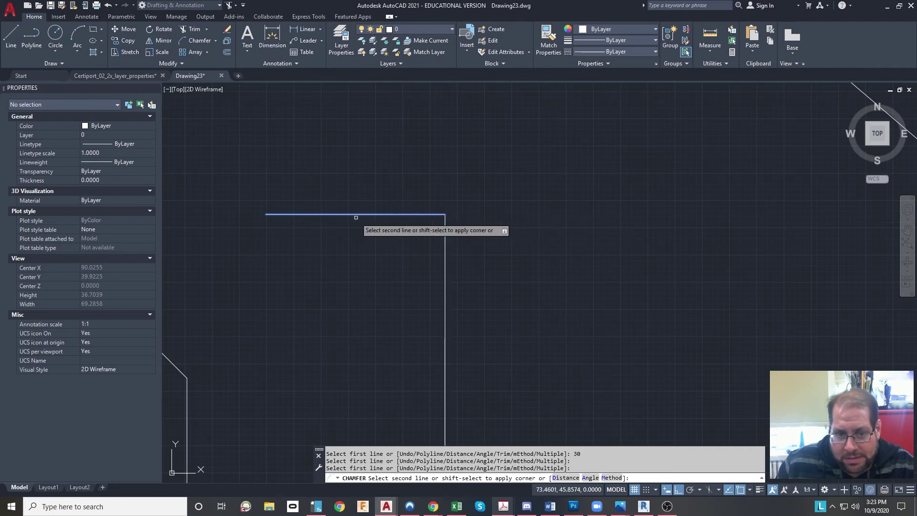
pyautogui.scroll(8, 445, 231)
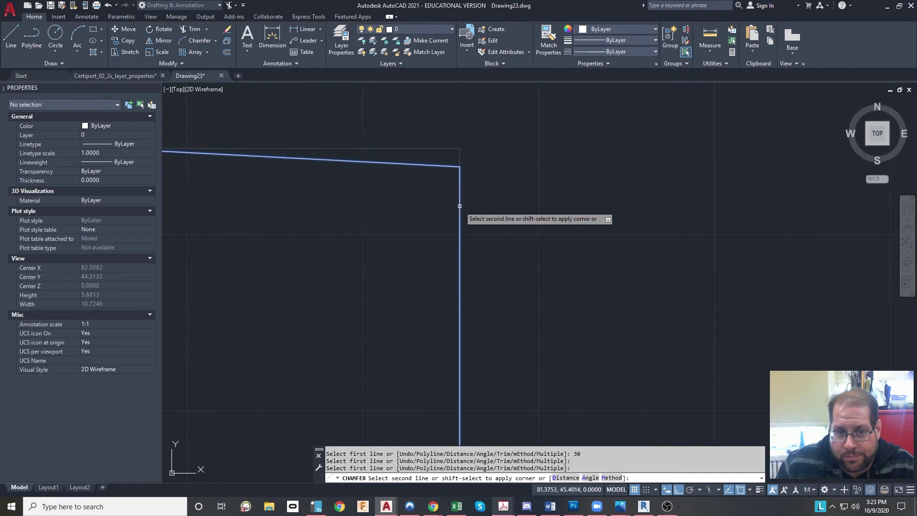
pyautogui.click(460, 206)
pyautogui.scroll(-4, 467, 307)
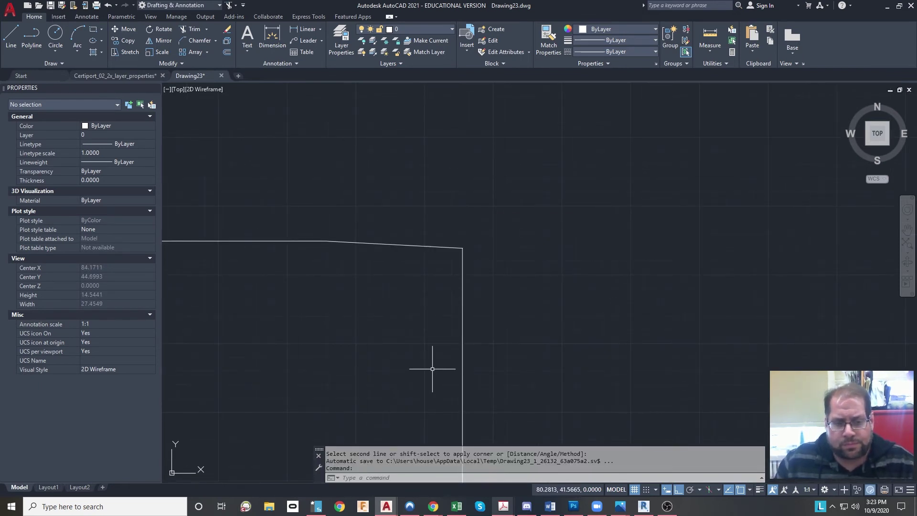
# Step: Undo the angle-based chamfer on the largest square corner
pyautogui.hotkey('ctrl', 'z')
pyautogui.hotkey('ctrl', 'z')
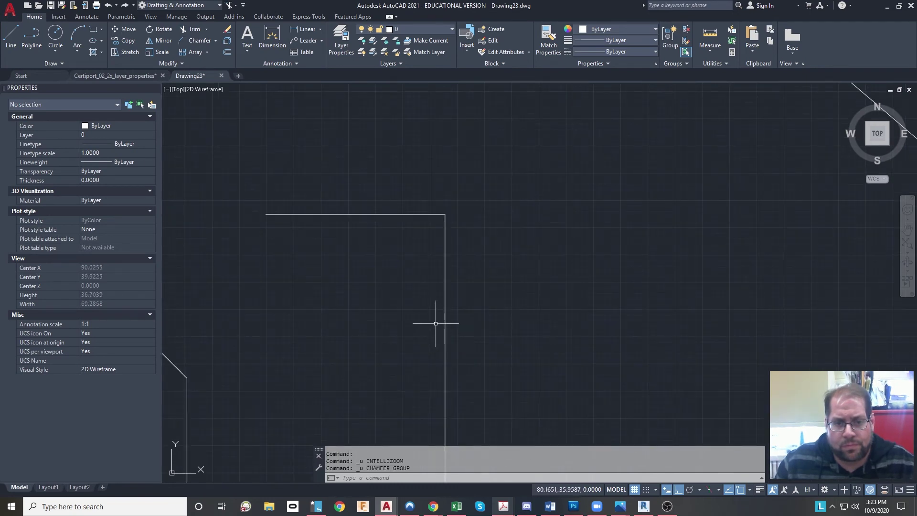
pyautogui.scroll(-2, 409, 273)
pyautogui.scroll(2, 379, 227)
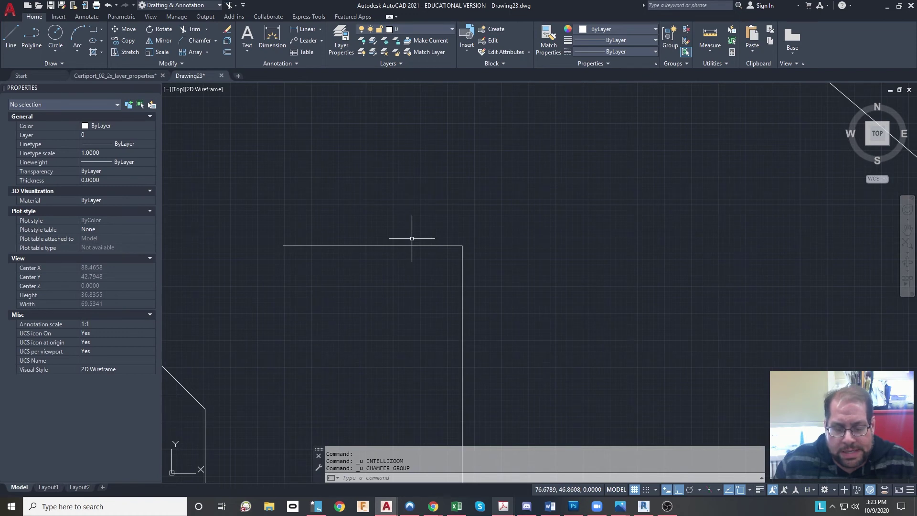
# Step: Chamfer the largest square corner by angle, with length 5 and angle 70 from its horizontal line, picking its vertical line second
pyautogui.click(194, 40)
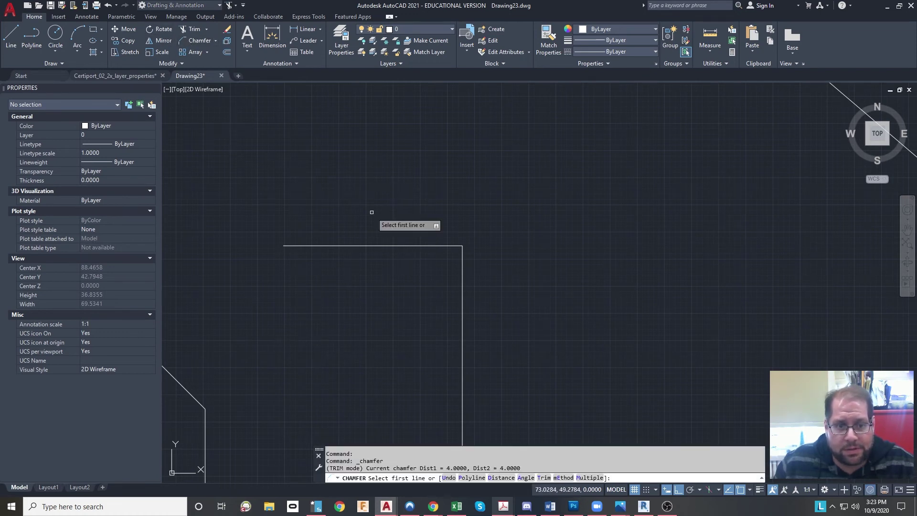
pyautogui.click(526, 477)
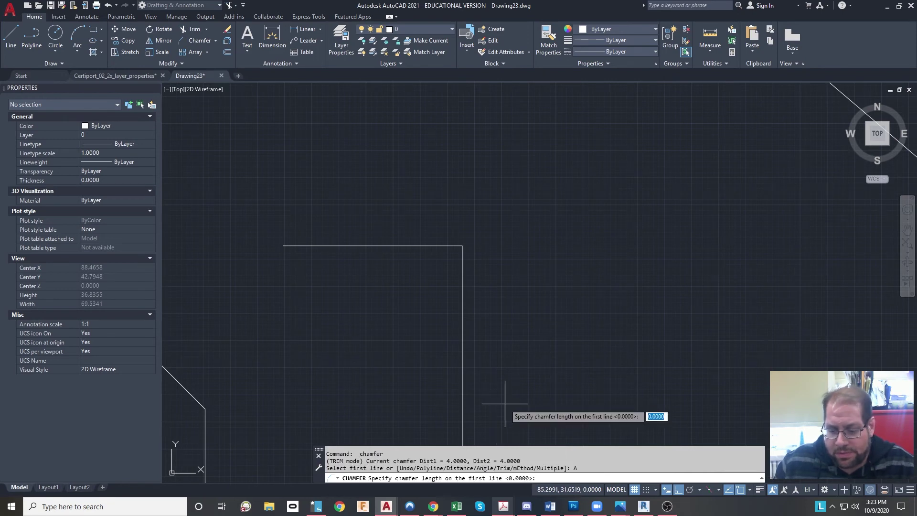
pyautogui.write('5')
pyautogui.press('Return')
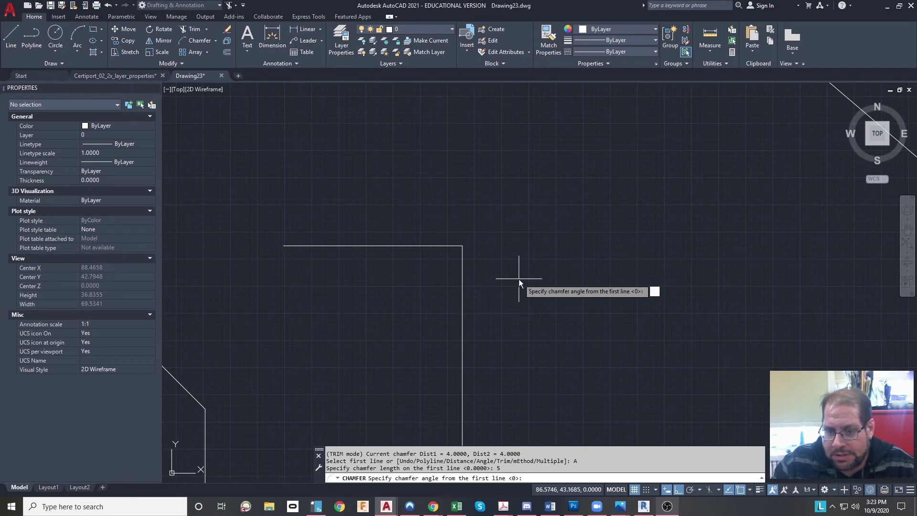
pyautogui.press('Return')
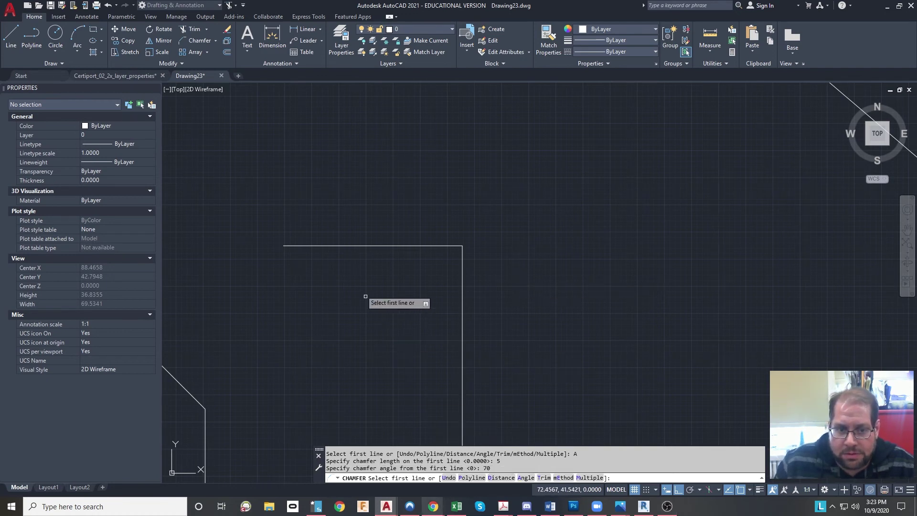
pyautogui.click(403, 246)
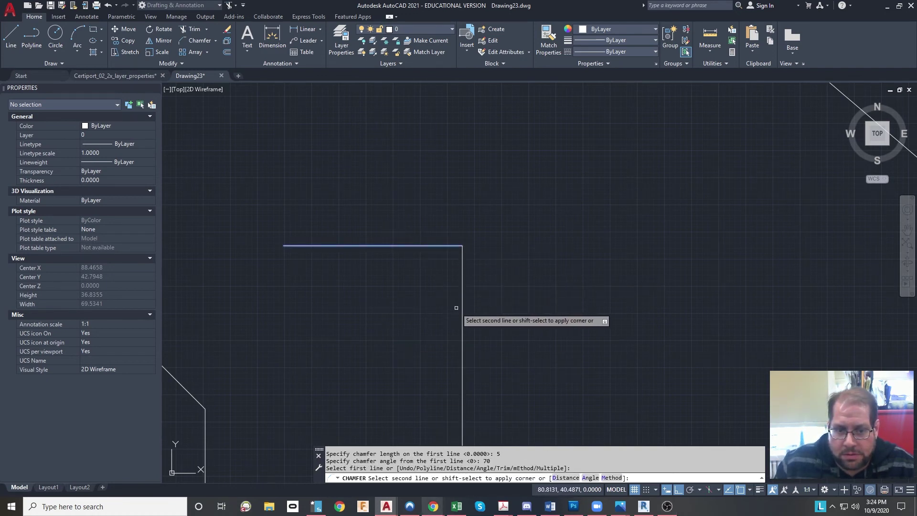
pyautogui.click(462, 309)
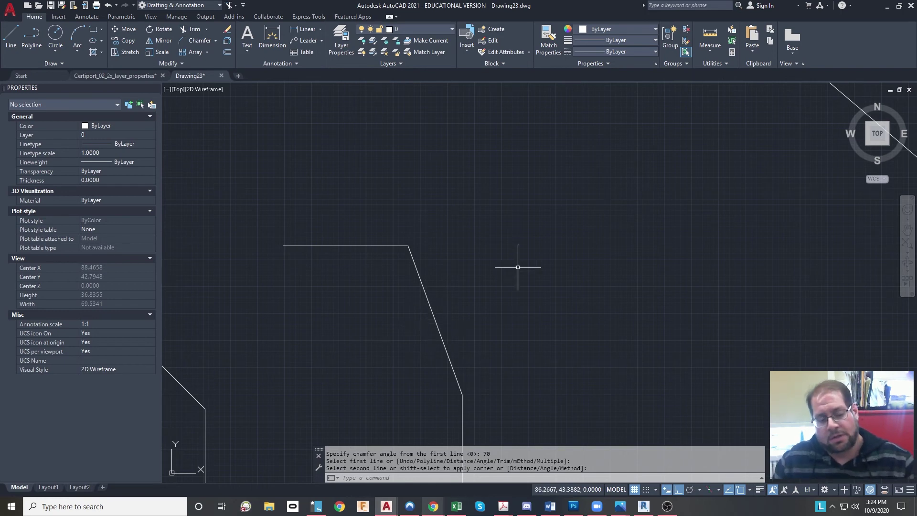
pyautogui.press('Escape')
pyautogui.press('Escape')
# Step: Chamfer the two steep, unconnected lower lines with both distances set to 2, picking the near-vertical line first and the slanted line second
pyautogui.scroll(-2, 493, 226)
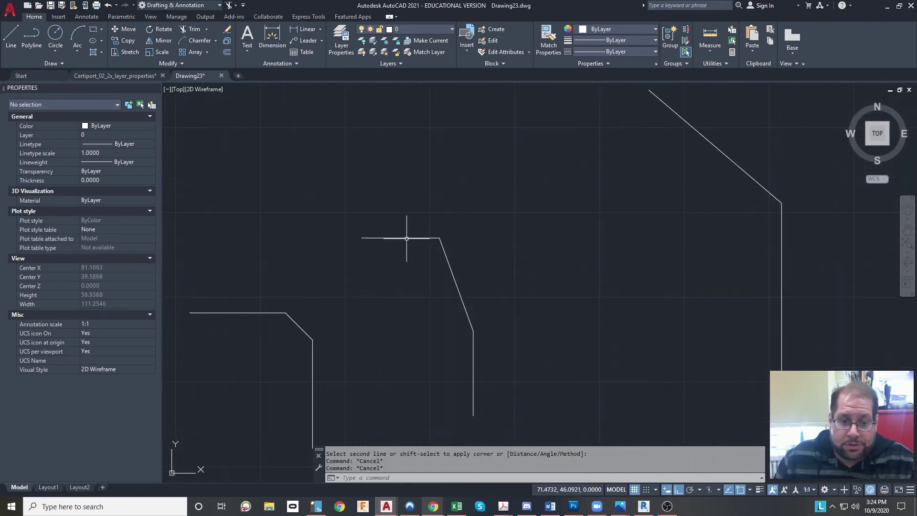
pyautogui.scroll(-2, 642, 263)
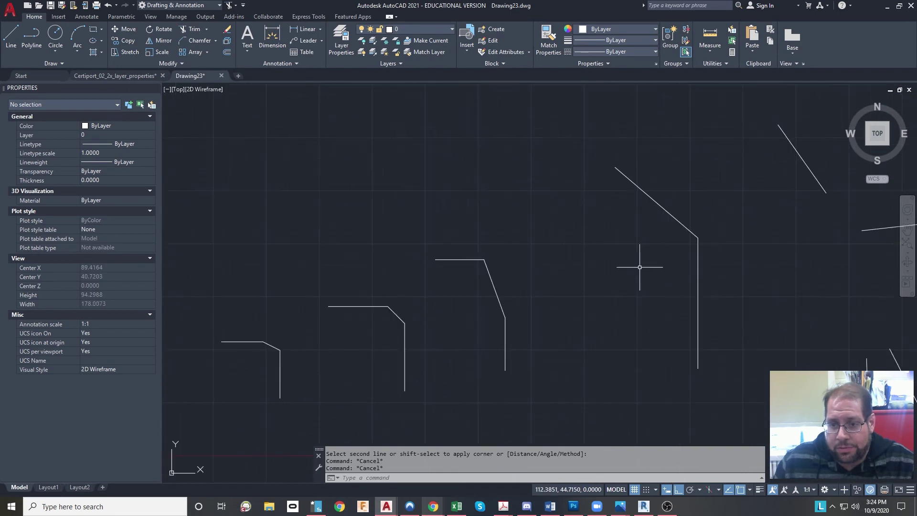
pyautogui.moveTo(677, 241); pyautogui.dragTo(474, 286, button='middle')
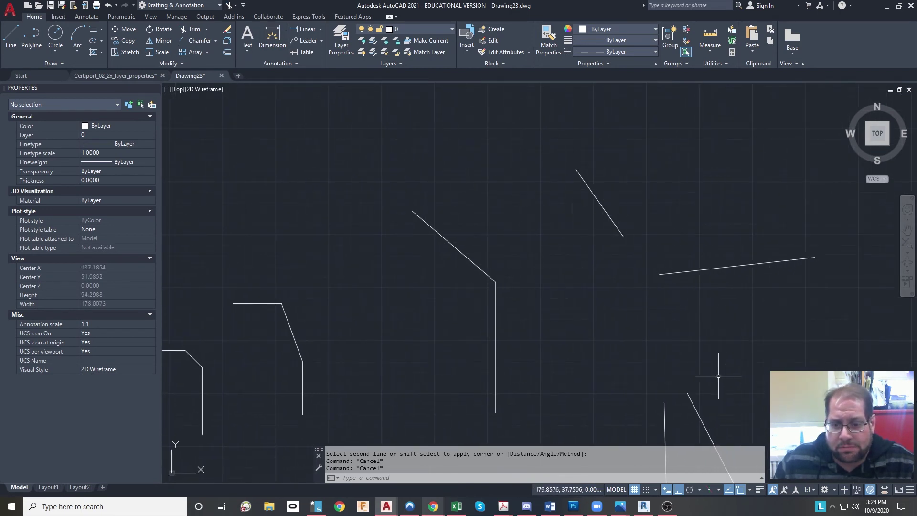
pyautogui.moveTo(716, 374)
pyautogui.mouseDown(button='middle')
pyautogui.moveTo(608, 308)
pyautogui.moveTo(583, 321)
pyautogui.mouseUp(button='middle')
pyautogui.scroll(2, 564, 324)
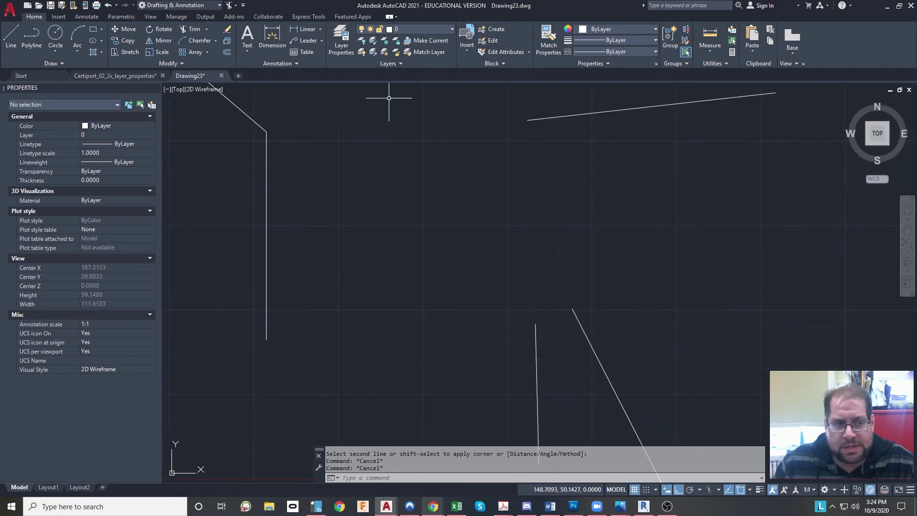
pyautogui.press('Return')
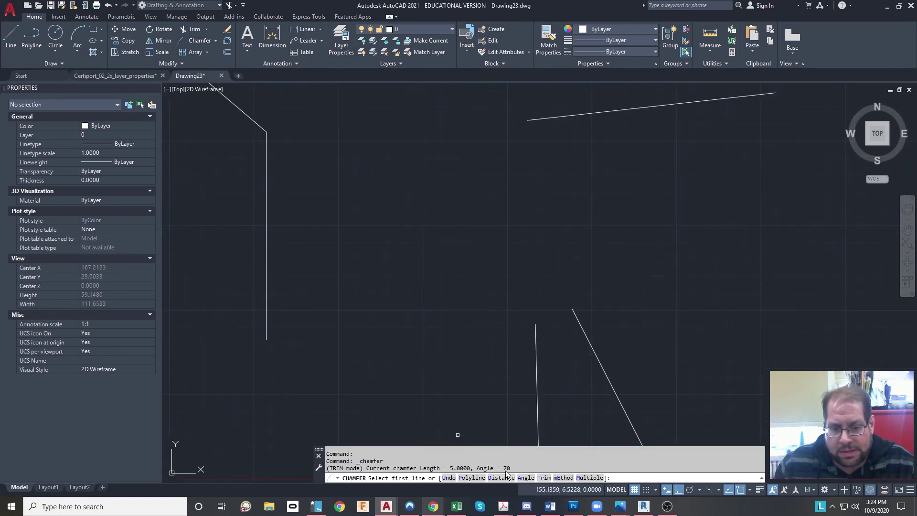
pyautogui.write('d')
pyautogui.press('Return')
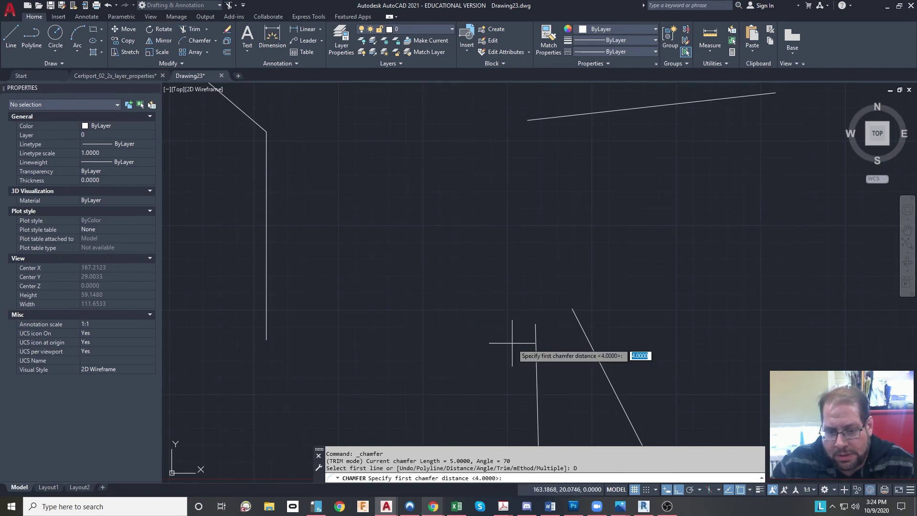
pyautogui.write('2')
pyautogui.press('Return')
pyautogui.press('Return')
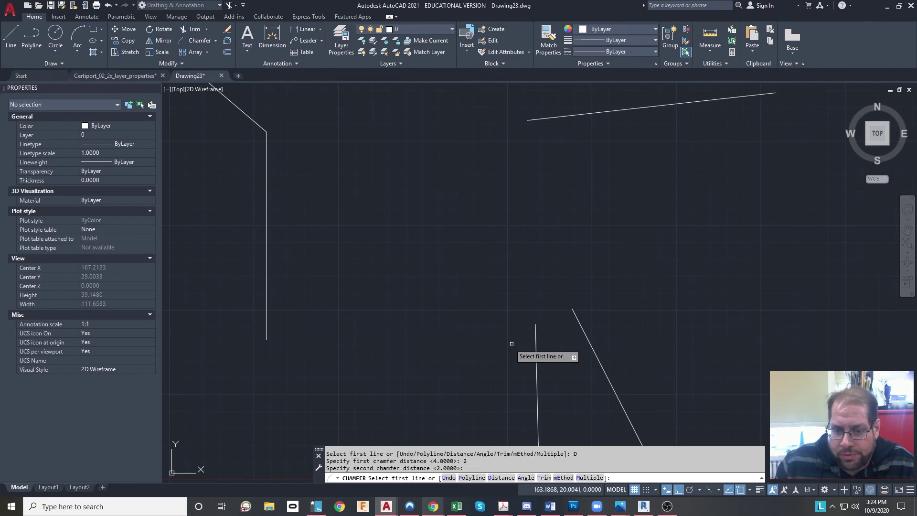
pyautogui.click(537, 350)
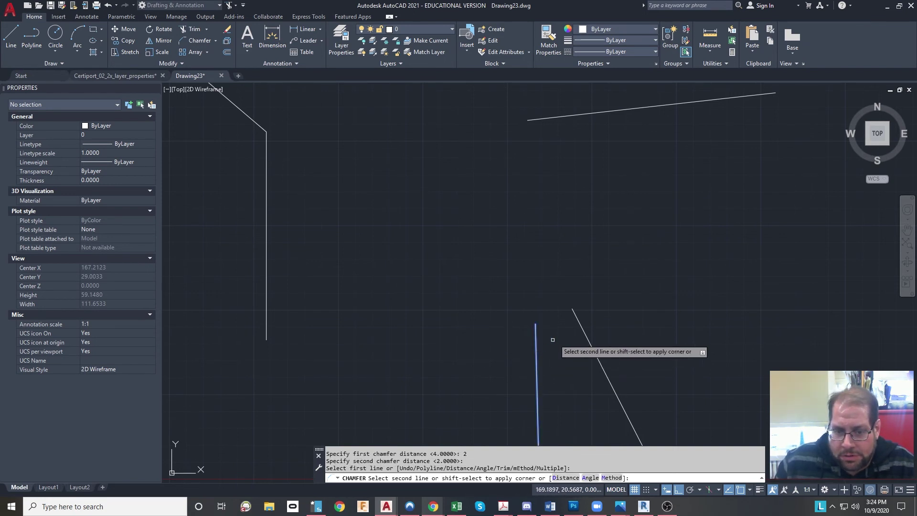
pyautogui.click(598, 362)
# Step: Chamfer the two unconnected upper lines with both distances set to 4, picking the steep slanted line first and the nearly horizontal line second
pyautogui.scroll(15, 618, 192)
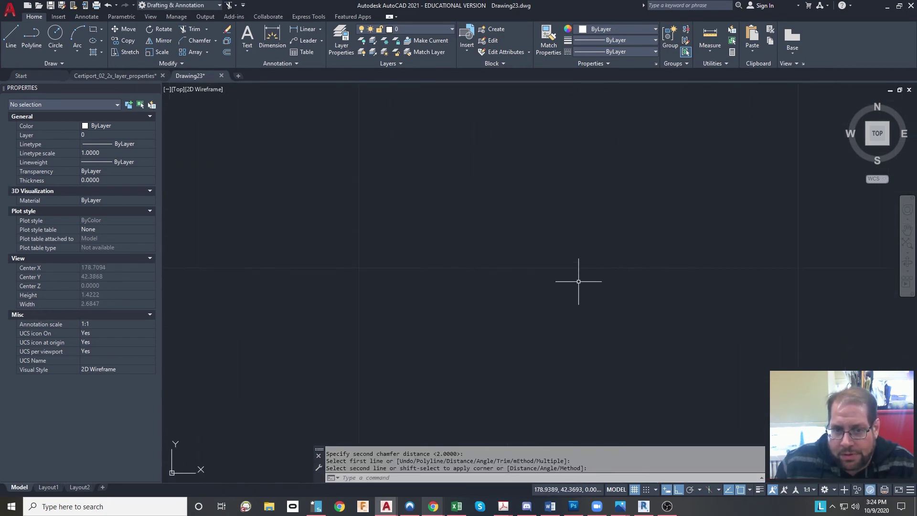
pyautogui.scroll(-18, 500, 279)
pyautogui.scroll(2, 363, 258)
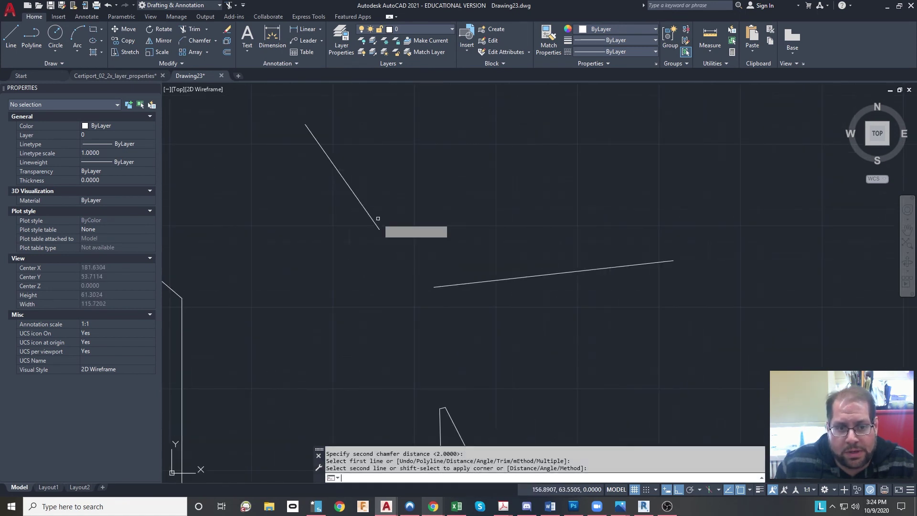
pyautogui.press('Return')
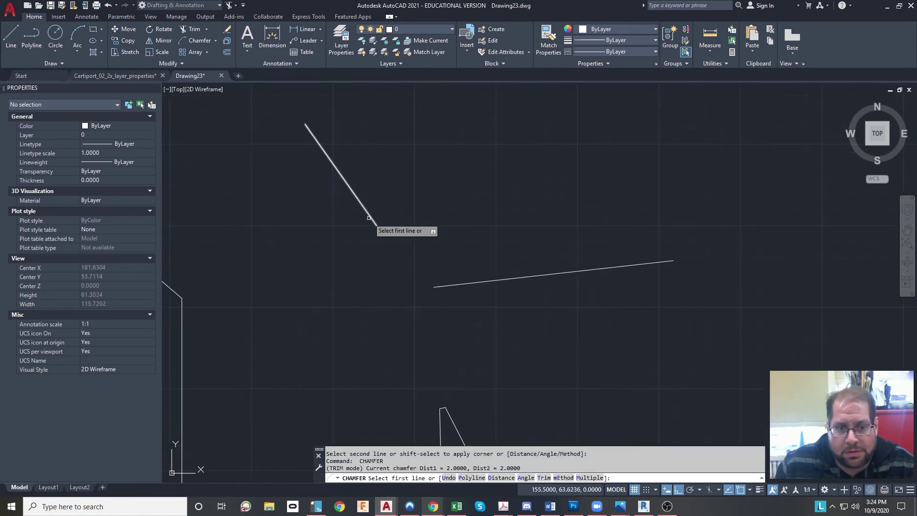
pyautogui.click(503, 478)
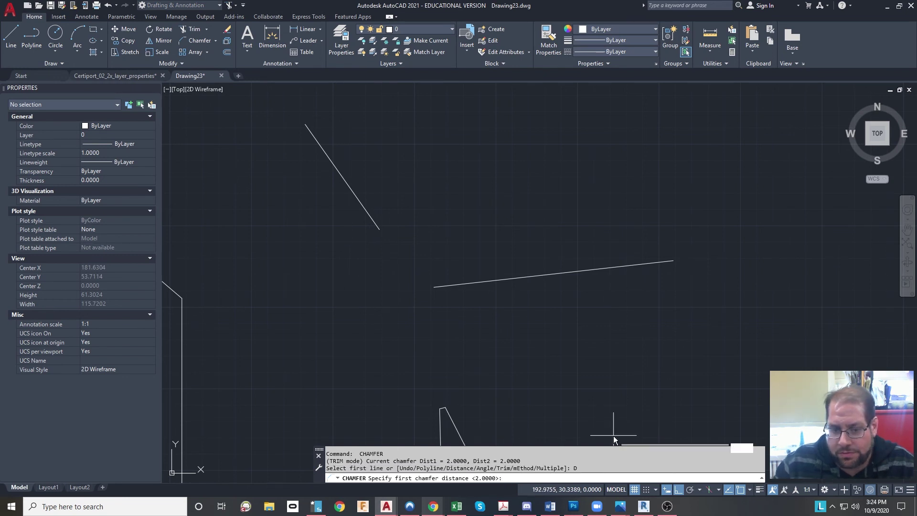
pyautogui.write('4')
pyautogui.press('Return')
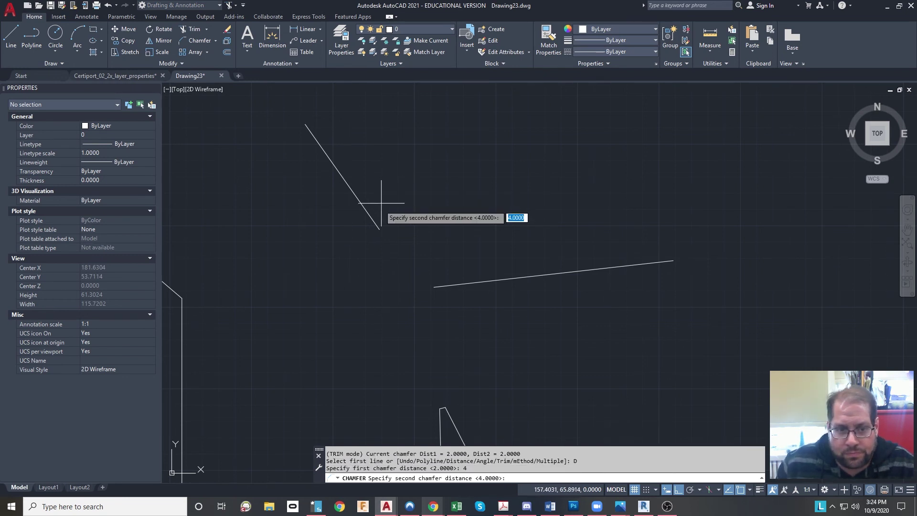
pyautogui.press('Return')
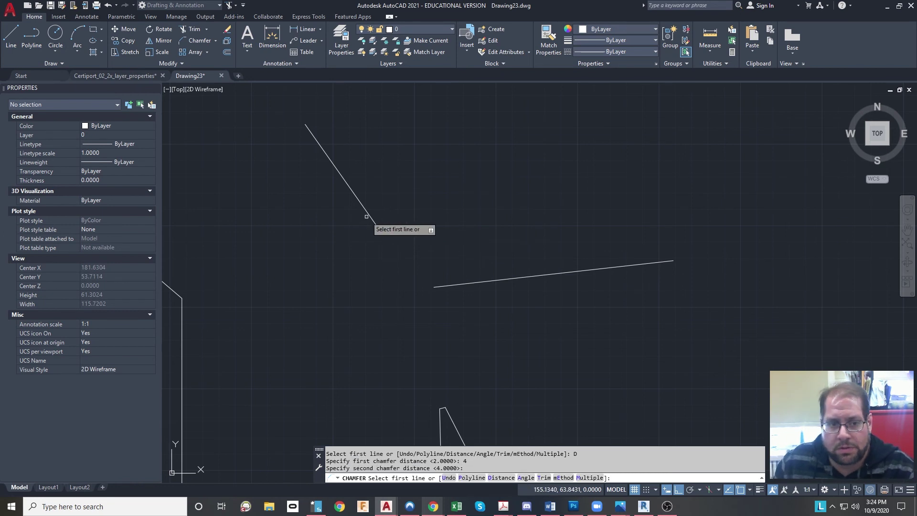
pyautogui.click(367, 217)
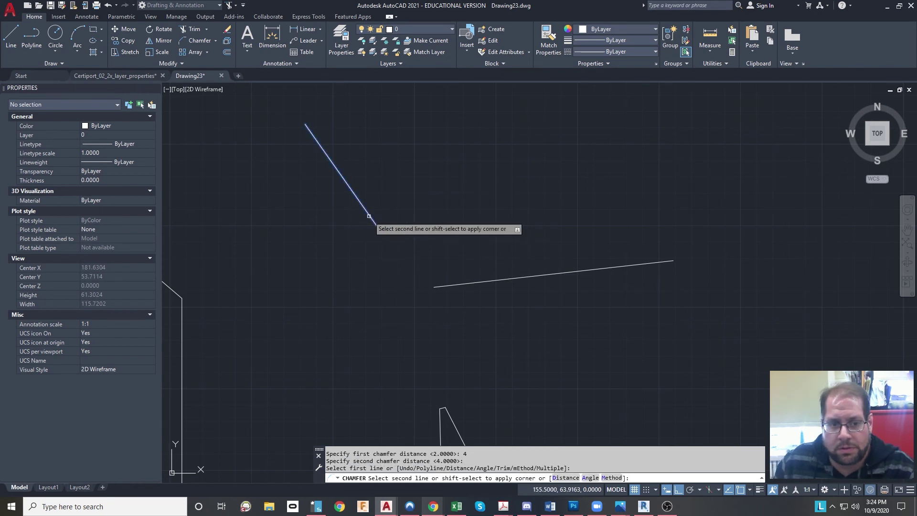
pyautogui.click(496, 280)
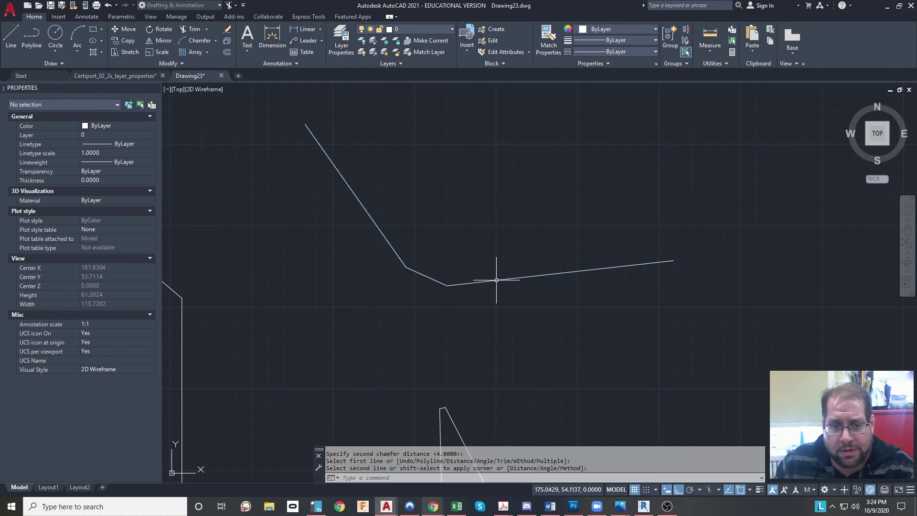
pyautogui.click(424, 281)
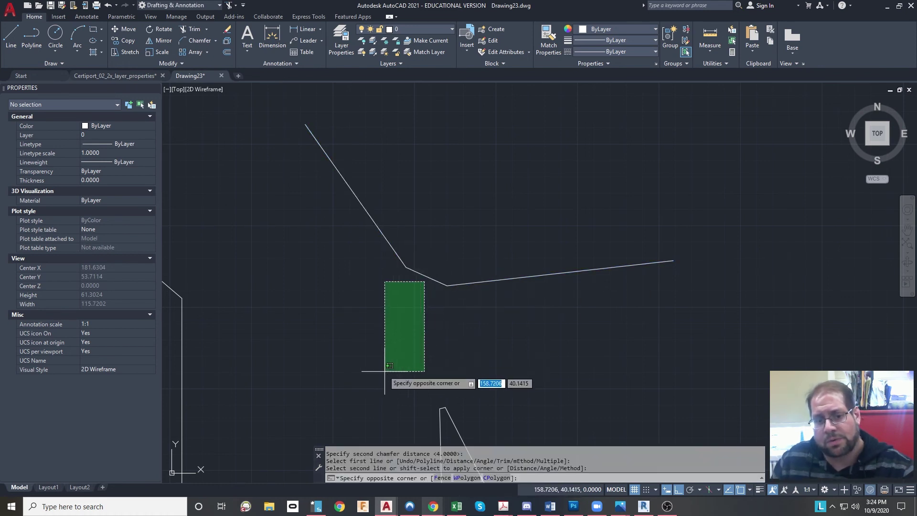
pyautogui.click(361, 393)
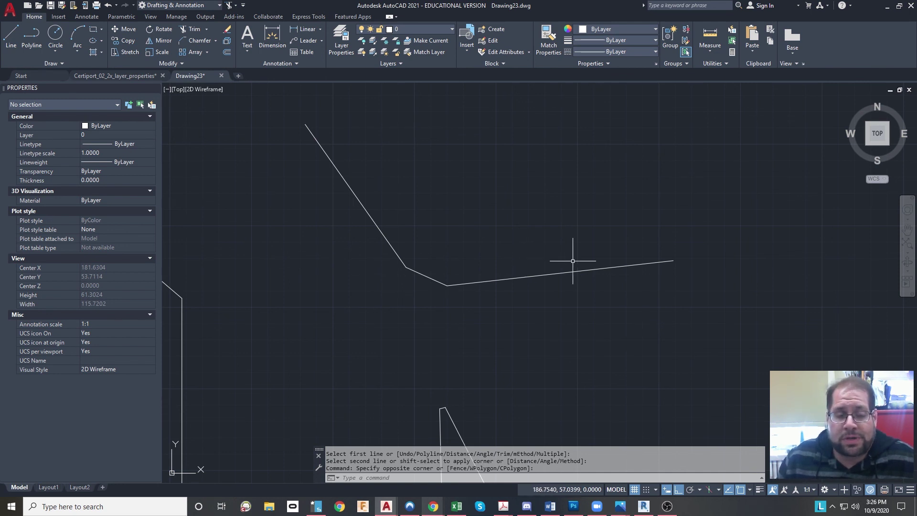
pyautogui.scroll(-4, 374, 364)
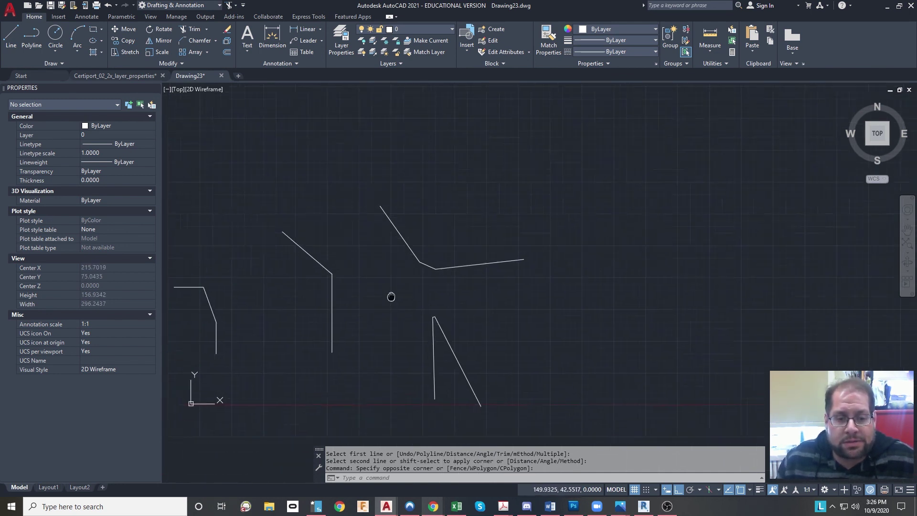
pyautogui.moveTo(389, 336); pyautogui.dragTo(405, 333, button='middle')
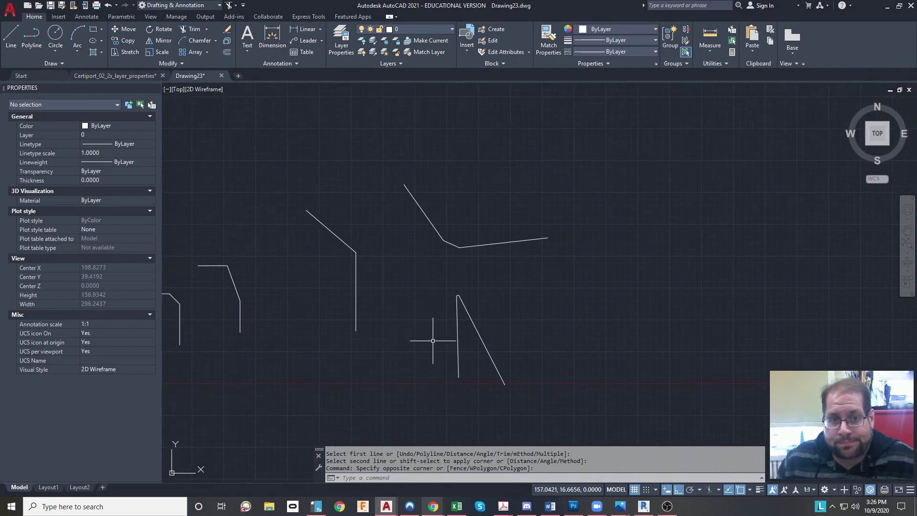